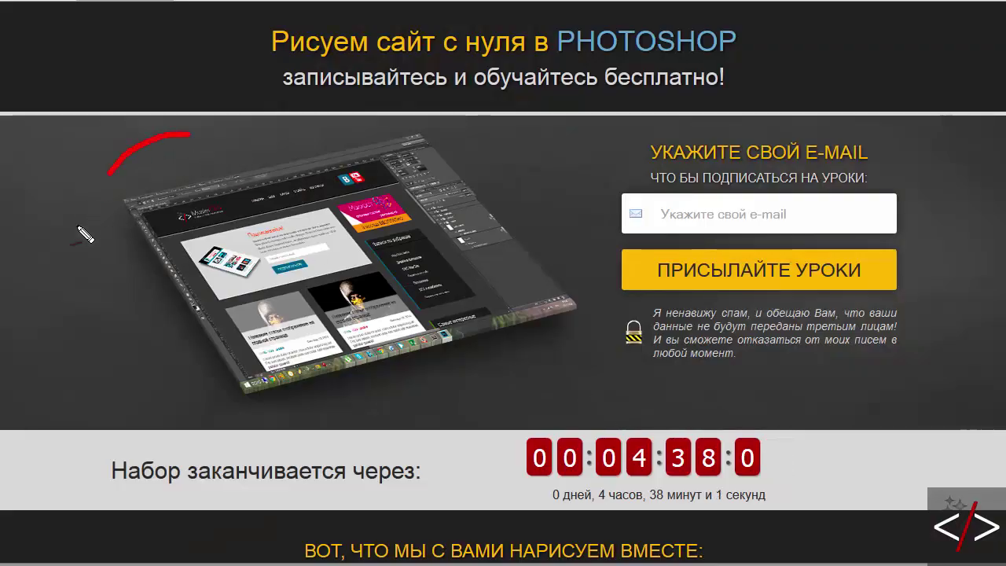
Circle the tilted screenshot on the landing page, then mark its number, corners and bottom edge
mouse_move(82, 234)
mouse_down()
mouse_move(471, 434)
mouse_move(521, 149)
mouse_move(189, 128)
mouse_up()
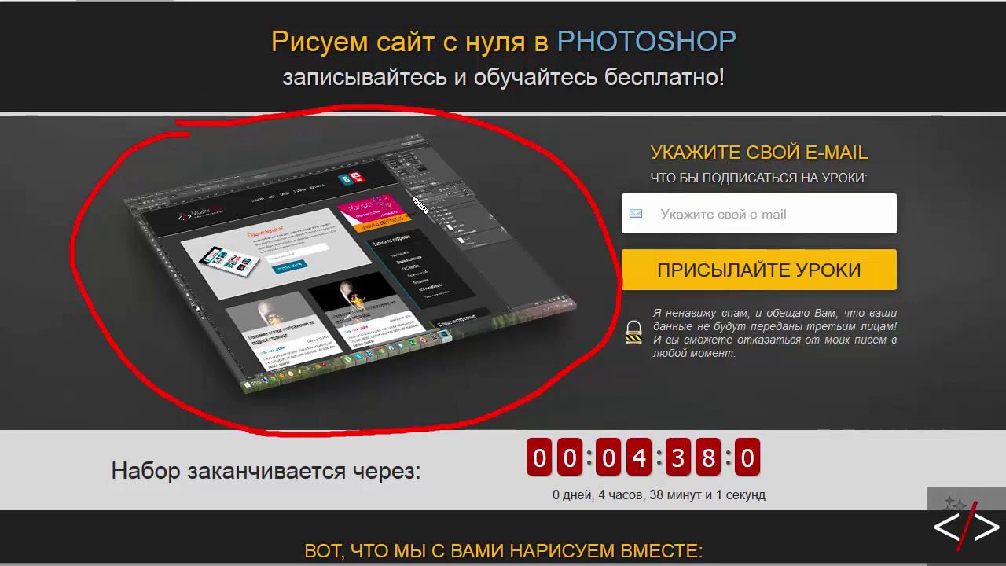
mouse_move(52, 85)
mouse_down()
mouse_move(59, 119)
mouse_move(155, 76)
mouse_move(85, 101)
mouse_up()
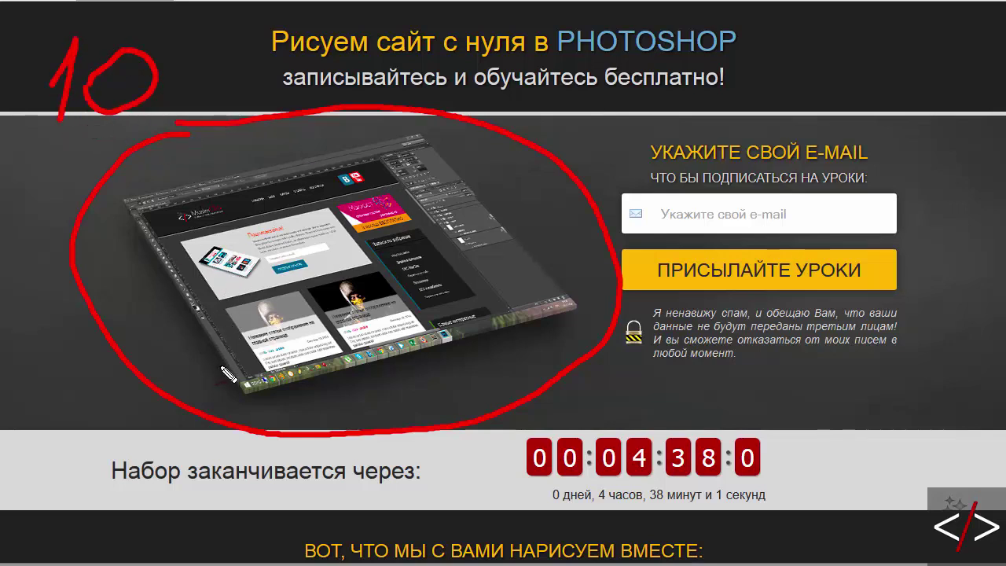
drag(222, 369, 287, 382)
mouse_move(340, 409)
mouse_down()
mouse_move(347, 382)
mouse_move(359, 387)
mouse_up()
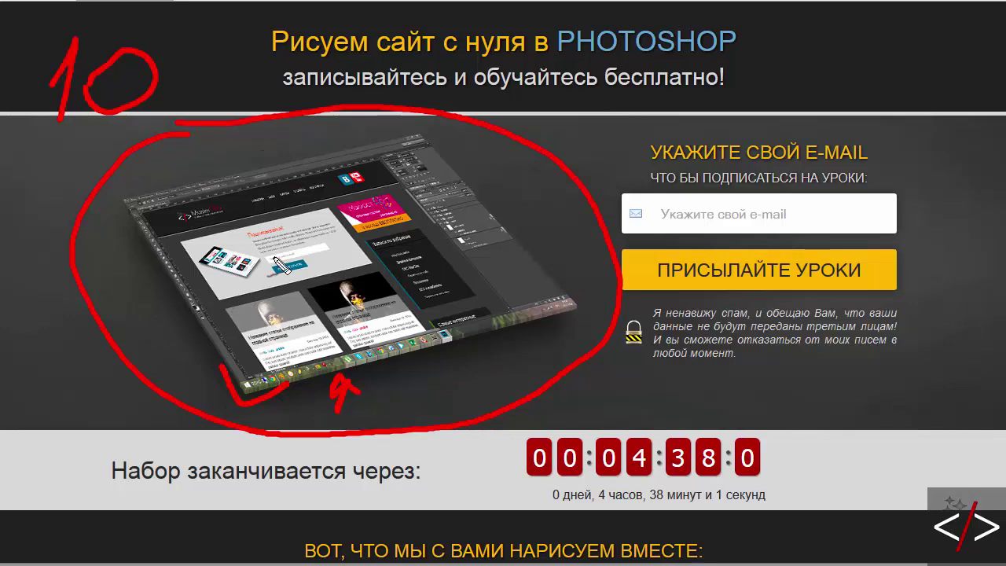
drag(705, 254, 717, 250)
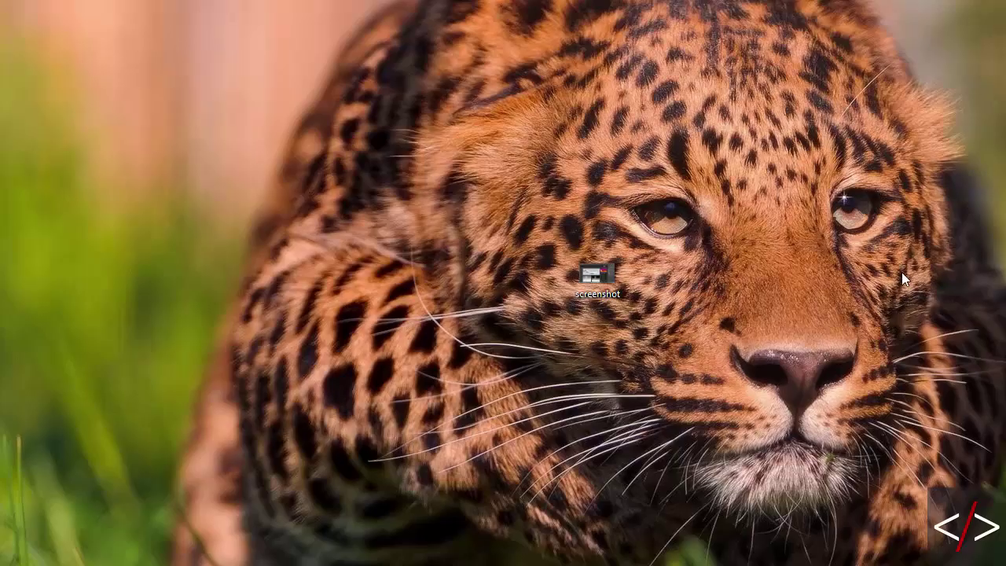
Doodle a circle with ears and a smile around the desktop screenshot file
drag(601, 188, 574, 193)
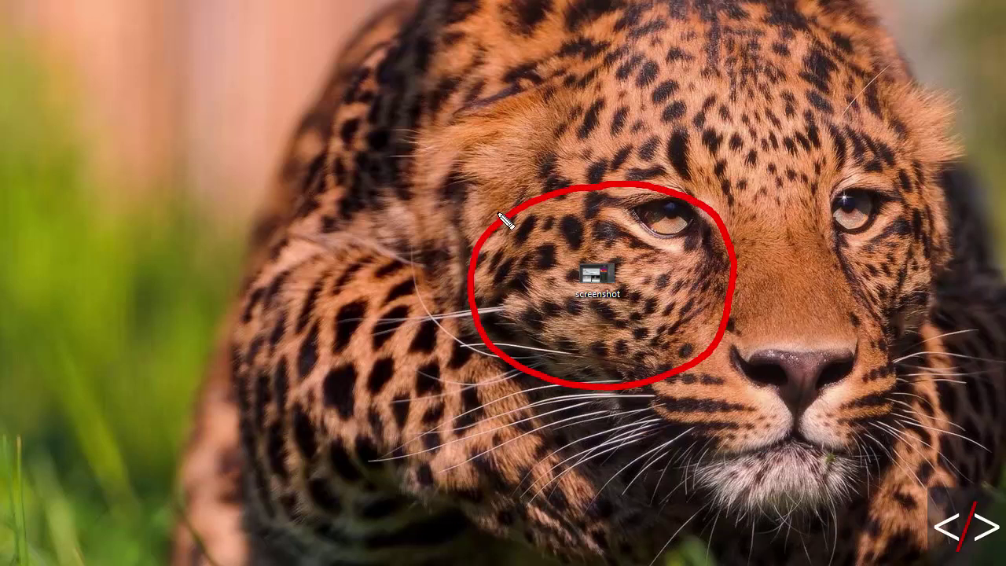
drag(493, 221, 550, 189)
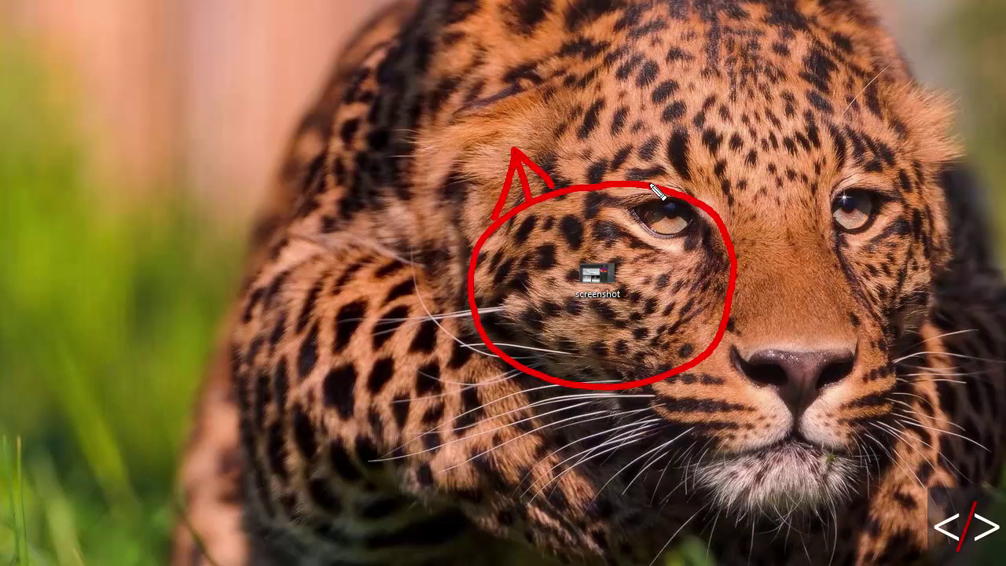
drag(650, 185, 683, 190)
drag(691, 148, 712, 206)
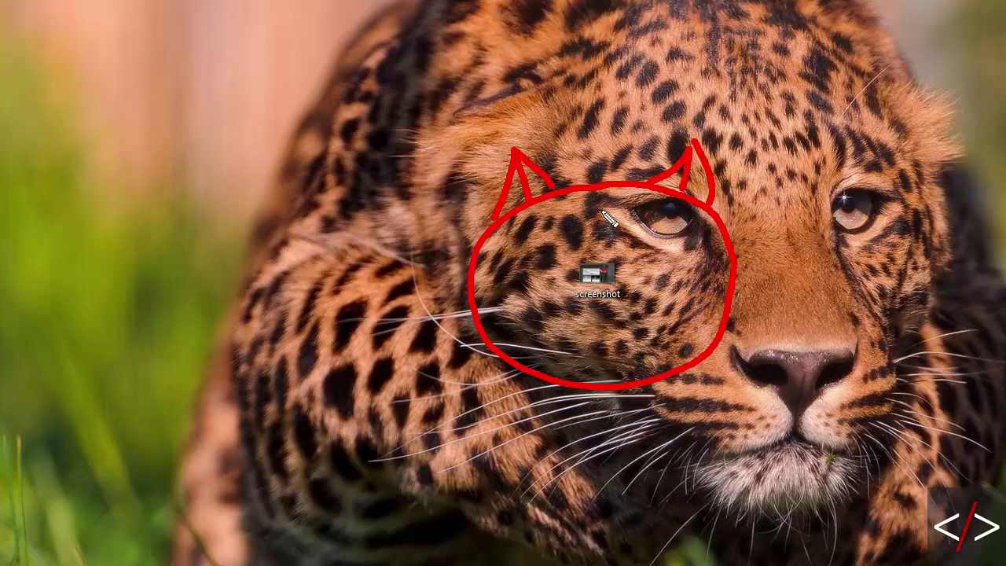
mouse_move(522, 276)
mouse_down()
mouse_move(605, 343)
mouse_move(677, 321)
mouse_move(511, 293)
mouse_up()
mouse_move(550, 336)
mouse_down()
mouse_move(589, 346)
mouse_move(565, 360)
mouse_up()
Add eyes to the doodle, clear the annotations, and launch Photoshop
drag(536, 234, 566, 245)
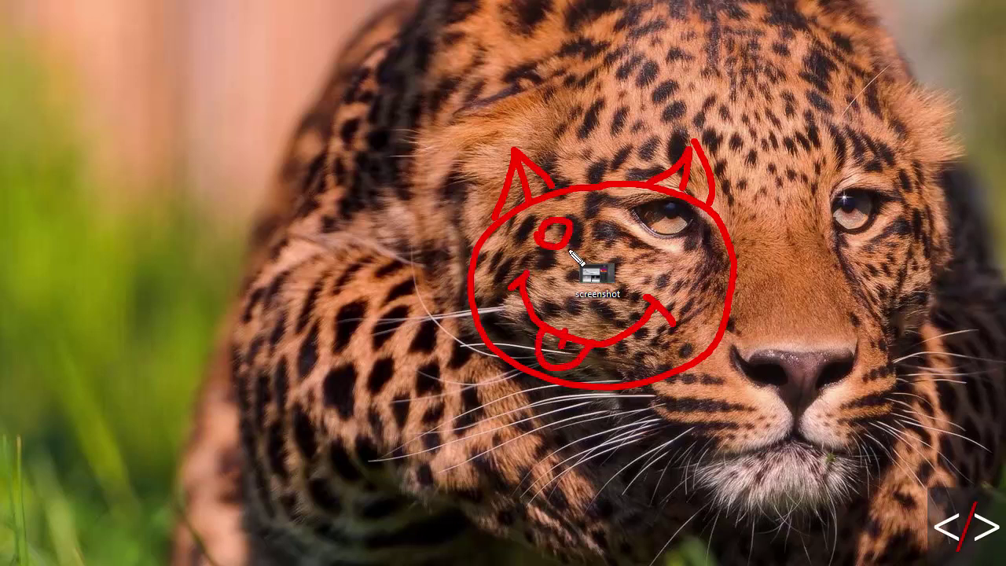
drag(639, 236, 638, 257)
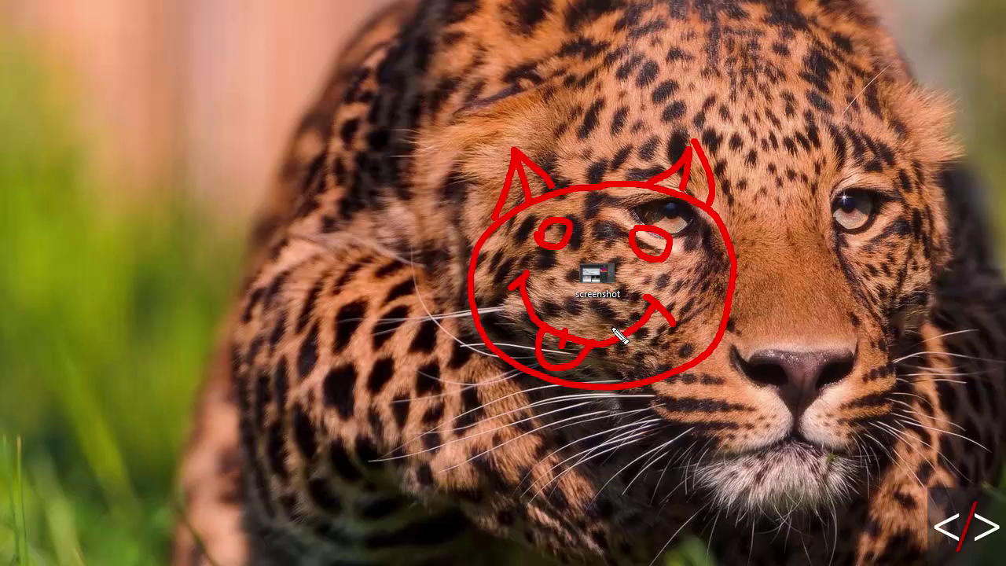
key(Escape)
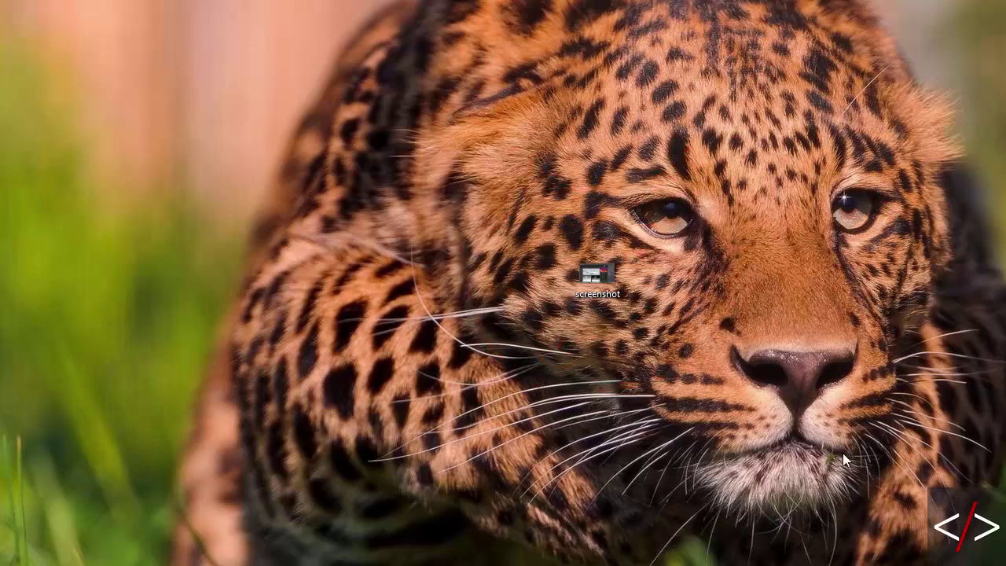
double_click(591, 273)
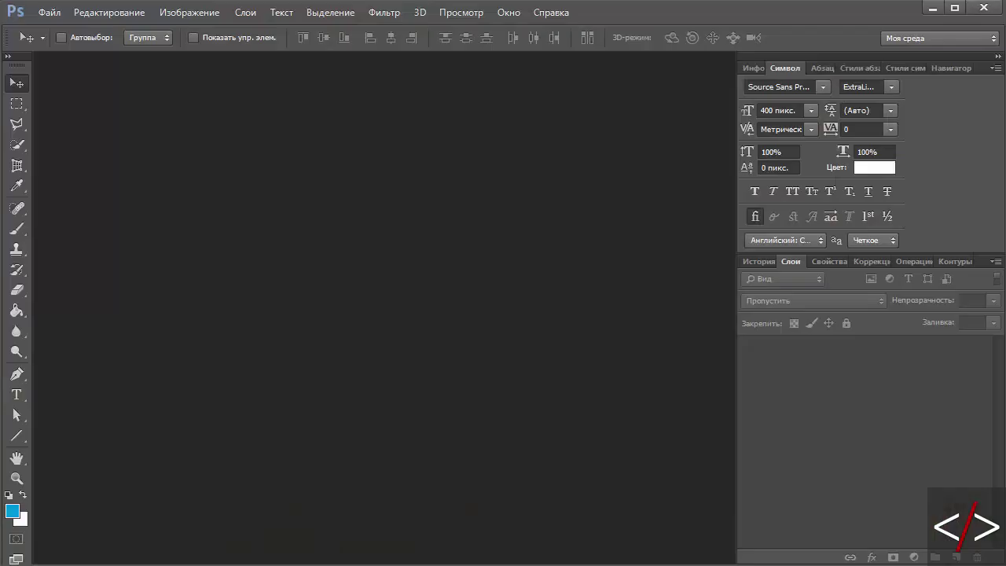
Create a white 2500 × 2500 px, 72 ppi document, then minimize Photoshop
click(61, 14)
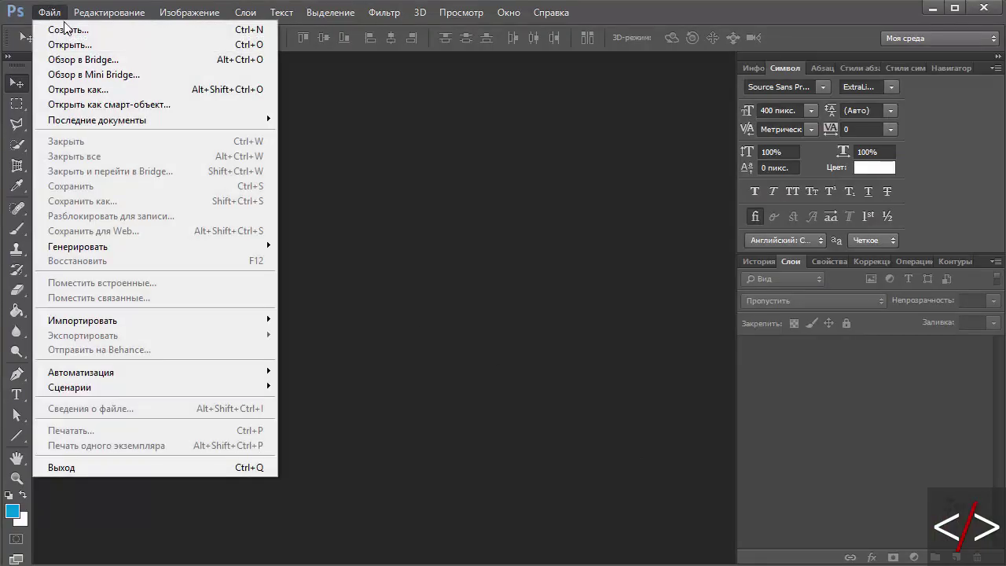
click(65, 30)
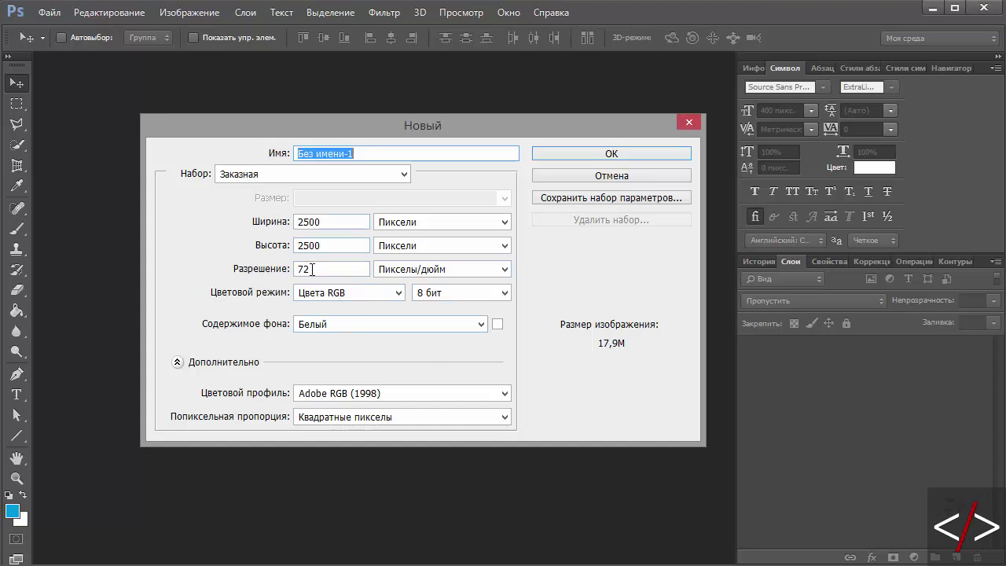
click(598, 152)
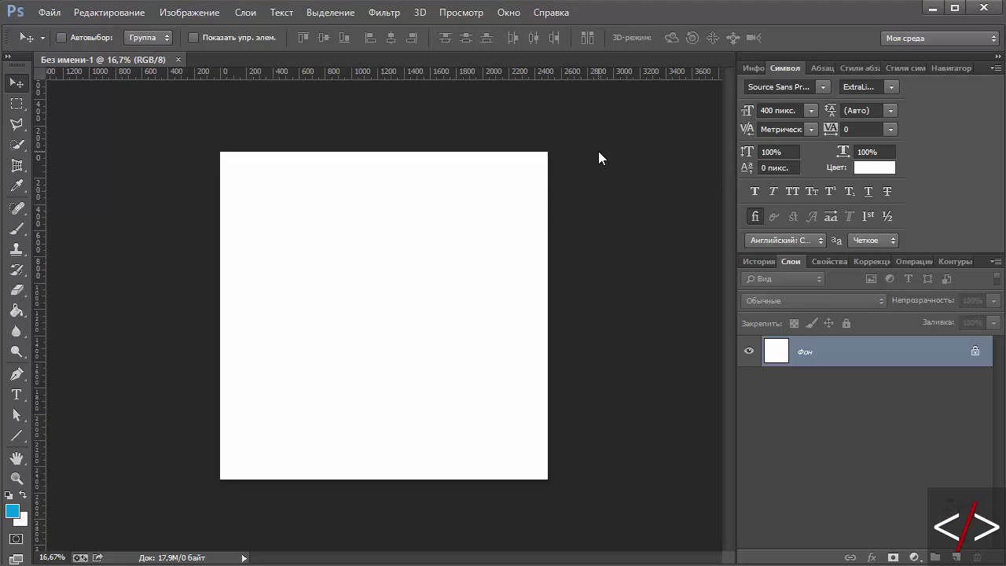
click(930, 10)
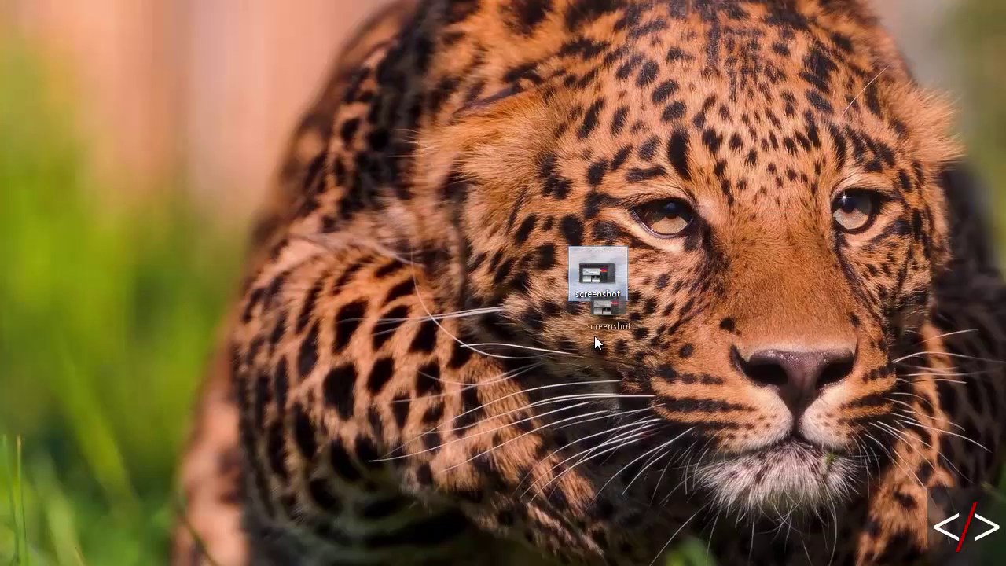
Drop the desktop screenshot onto the canvas, confirm the placement, and zoom in twice
drag(595, 336, 537, 445)
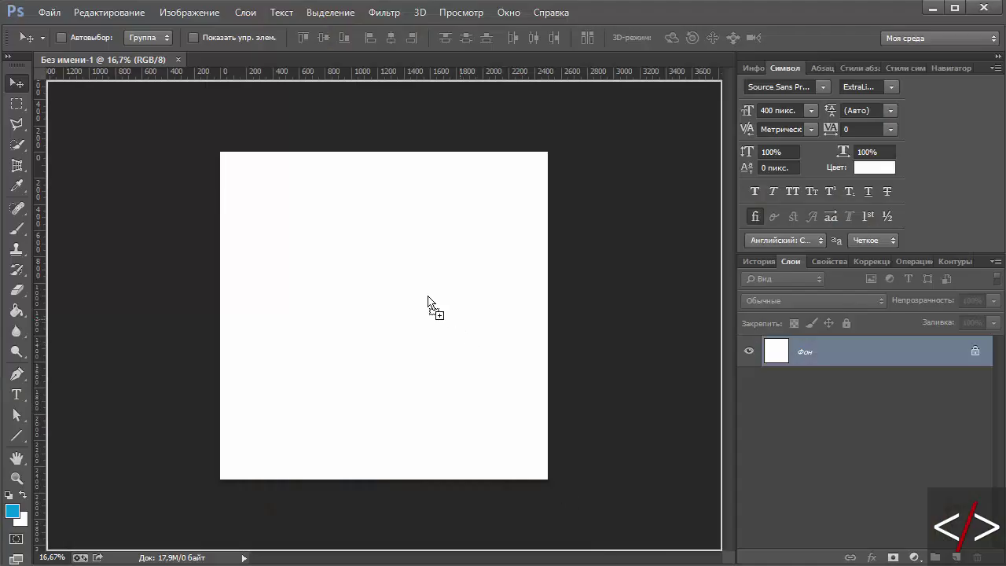
drag(597, 273, 406, 297)
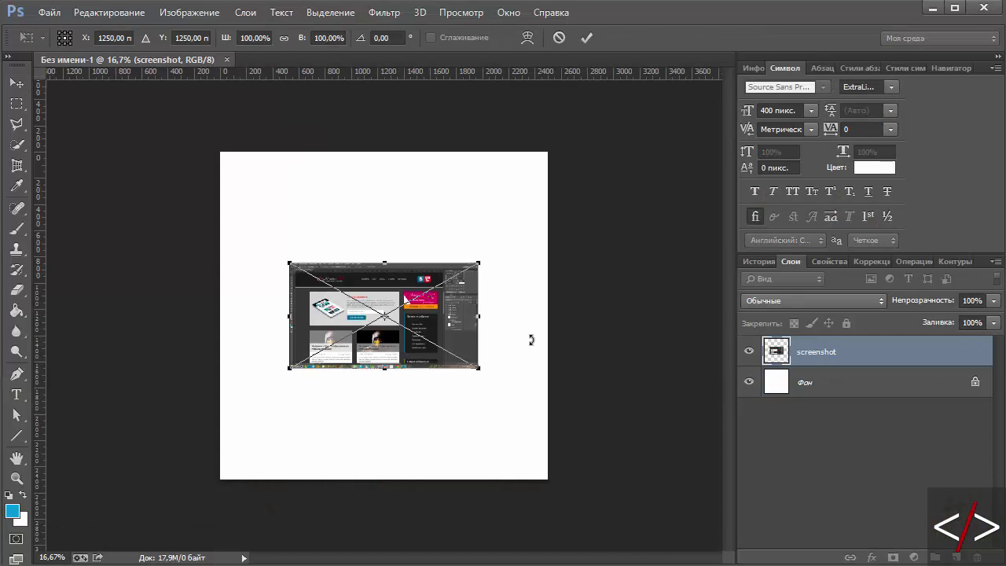
click(17, 82)
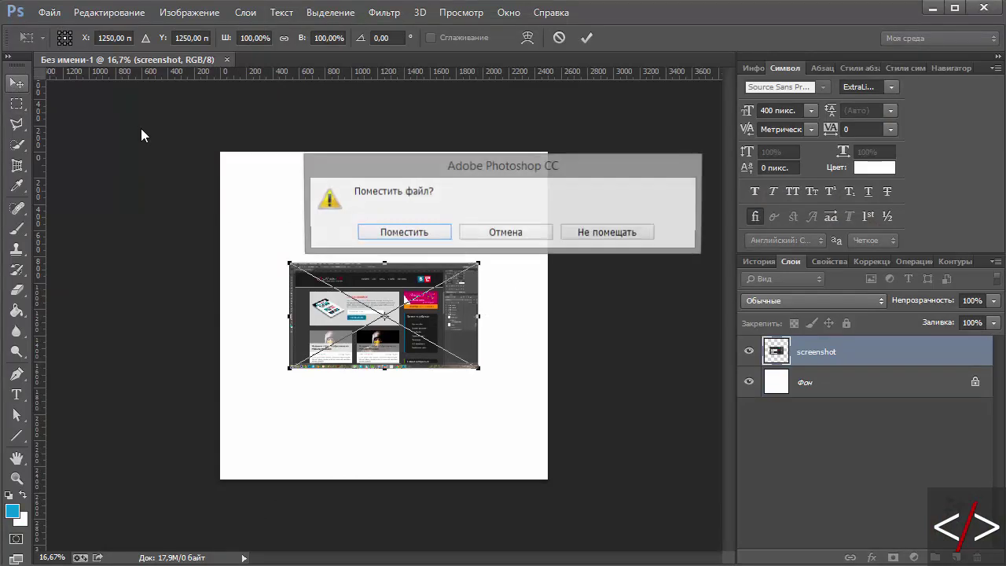
click(403, 233)
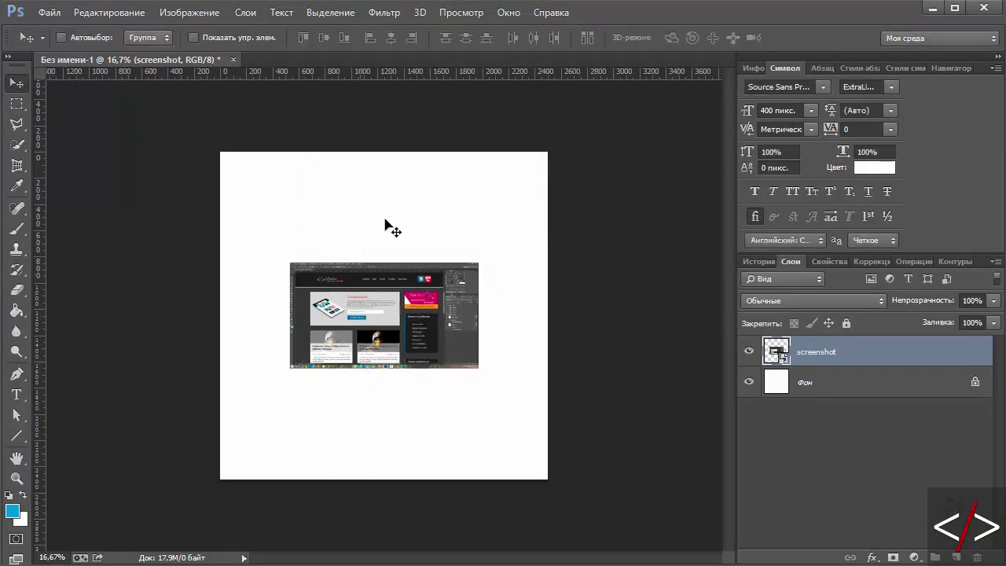
key(ctrl+plus)
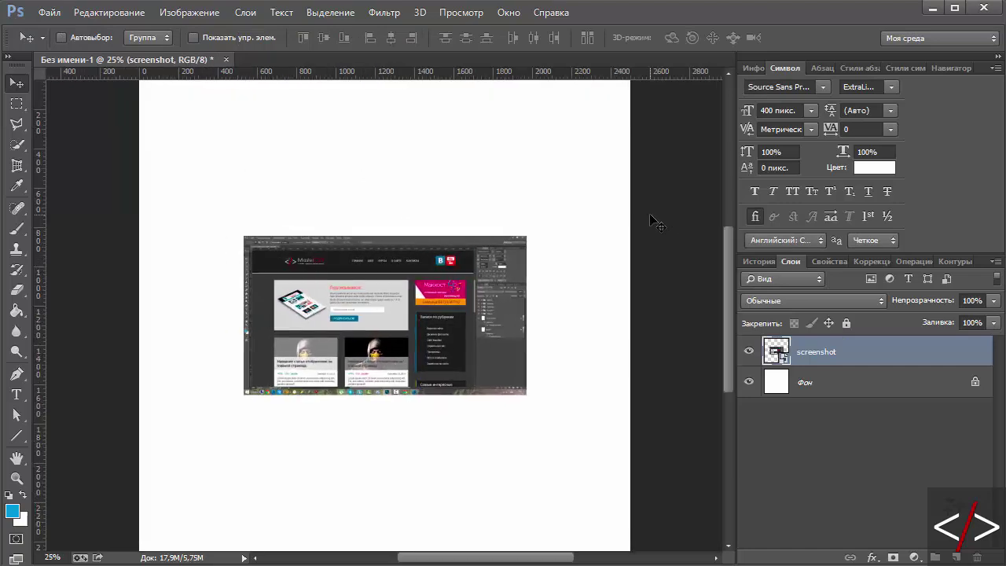
key(ctrl+plus)
key(ctrl+plus)
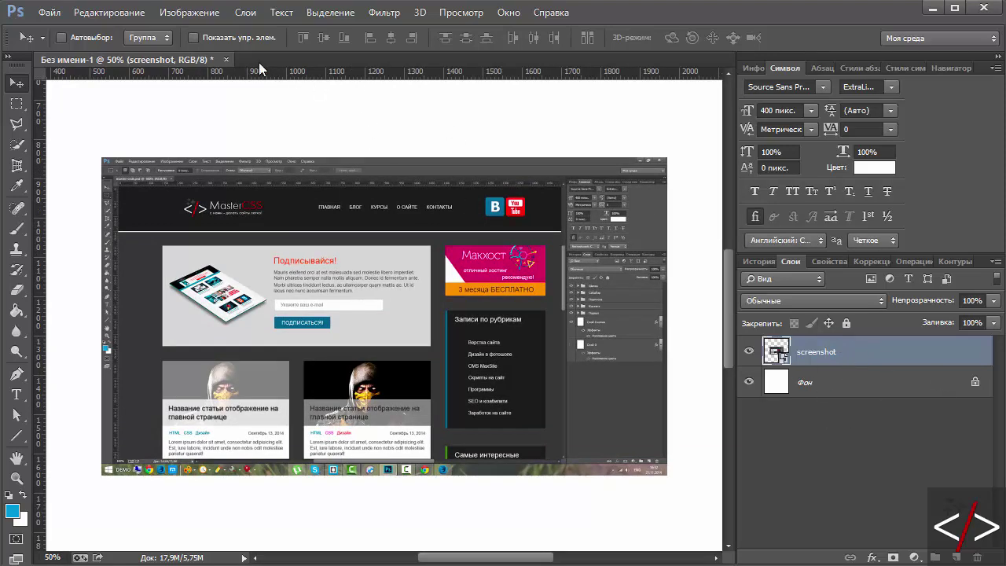
Free Transform the screenshot, dragging its corners into a receding perspective tilt
click(115, 13)
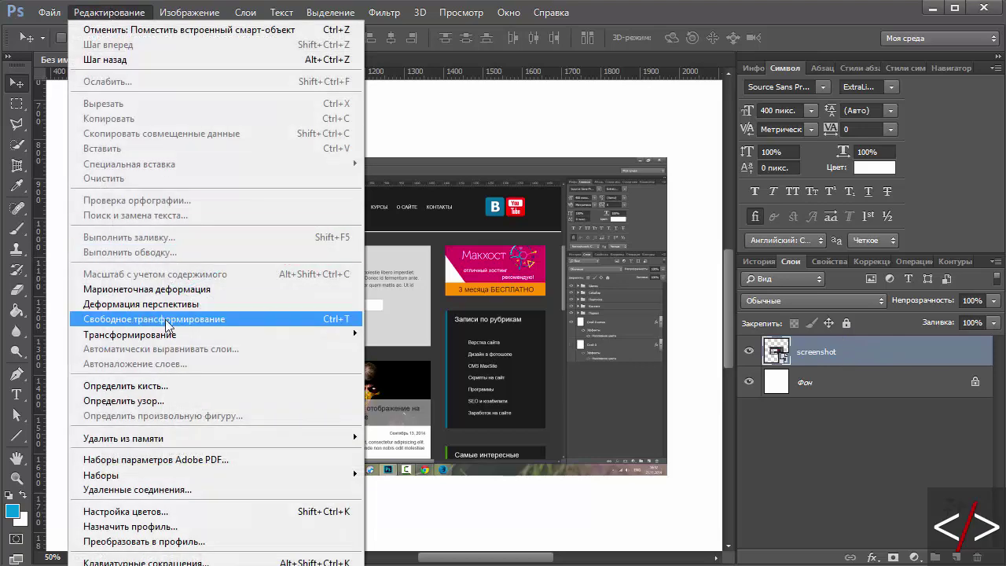
mouse_move(130, 334)
click(417, 401)
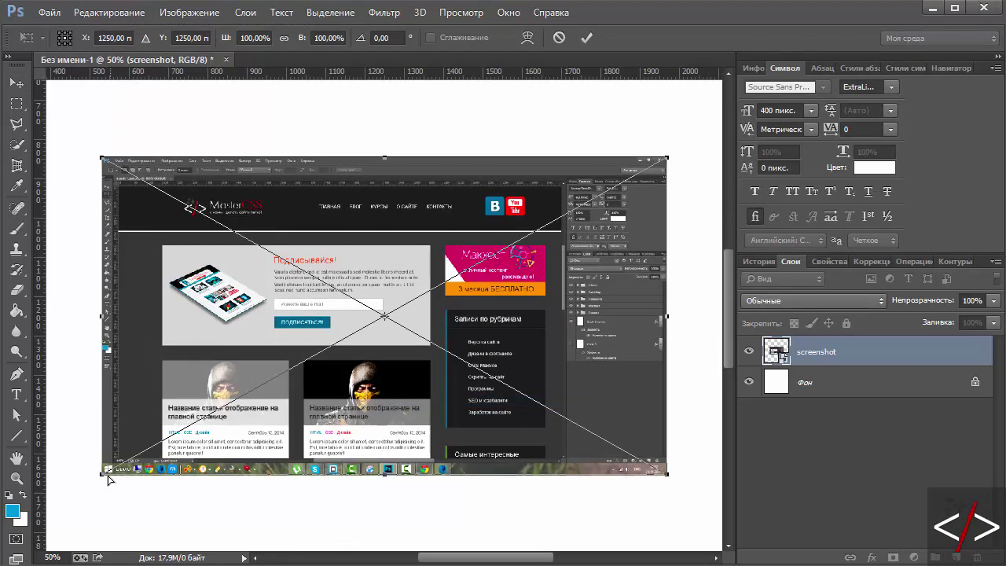
drag(102, 477, 275, 462)
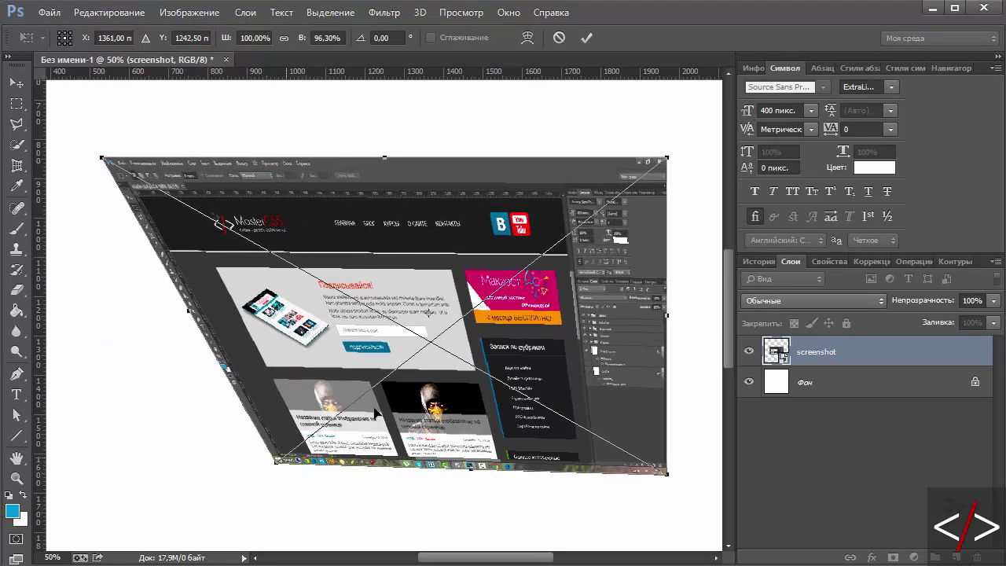
drag(590, 191, 499, 246)
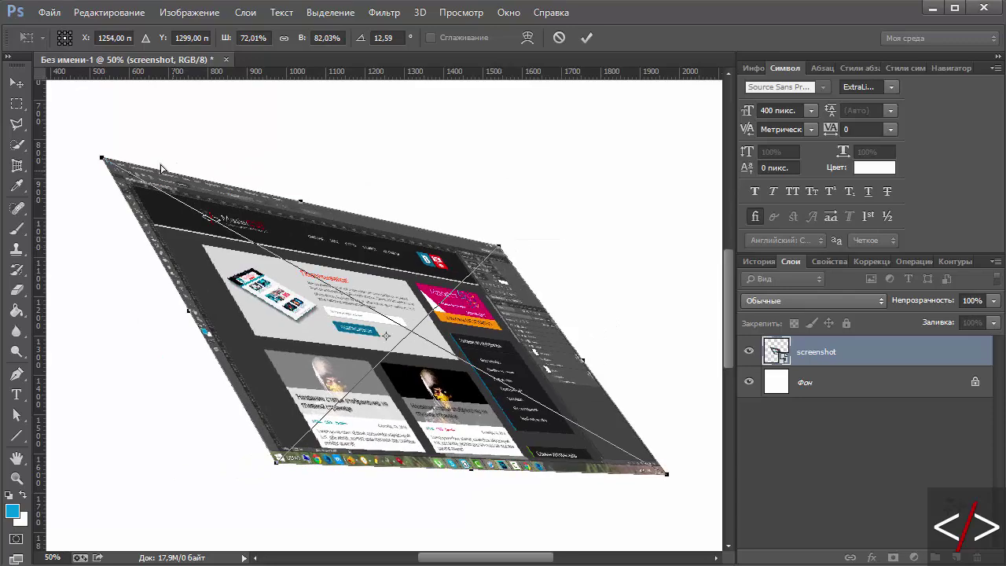
drag(102, 161, 101, 257)
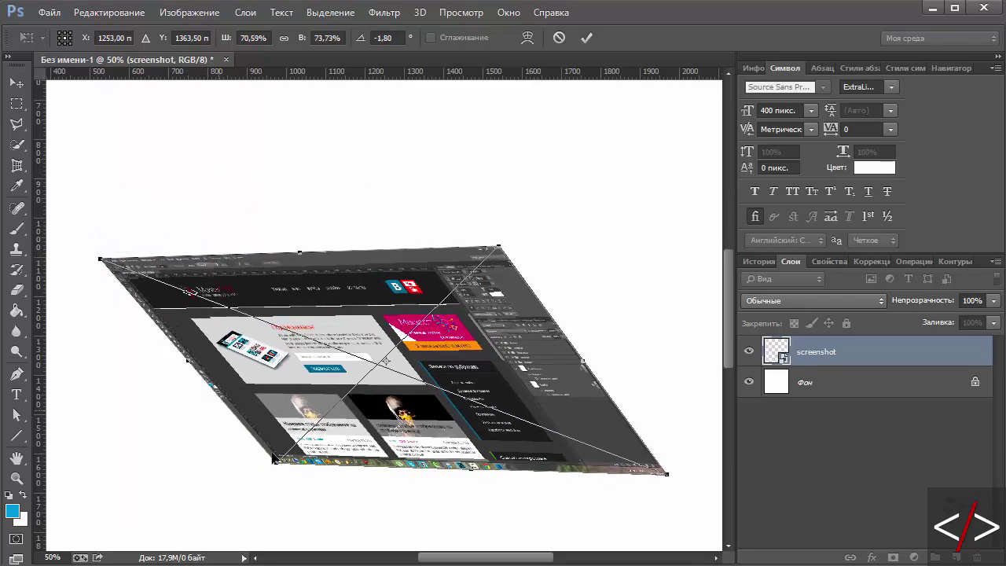
mouse_move(667, 475)
mouse_down()
mouse_move(652, 363)
mouse_move(614, 397)
mouse_up()
drag(500, 246, 430, 210)
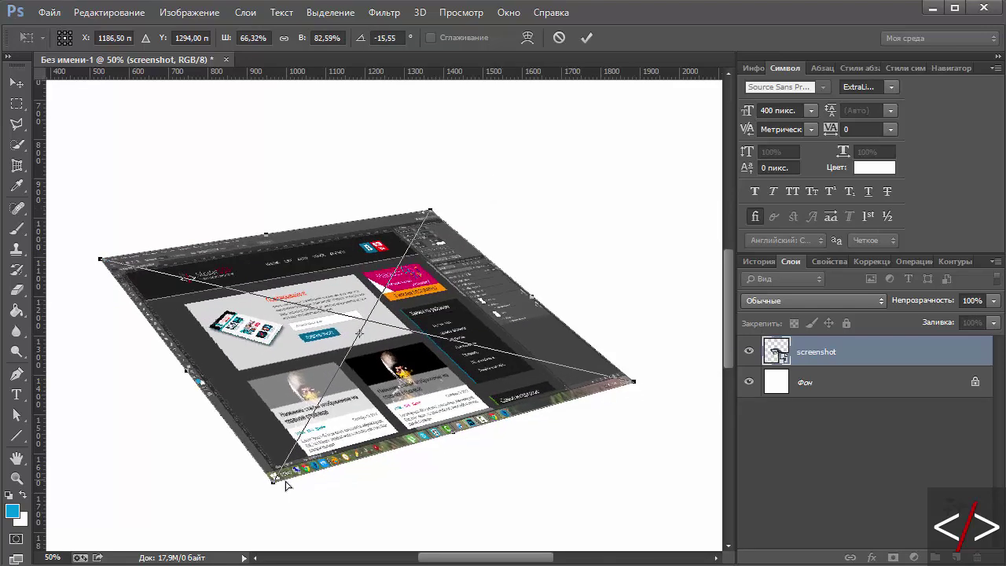
drag(297, 483, 338, 470)
drag(634, 382, 665, 338)
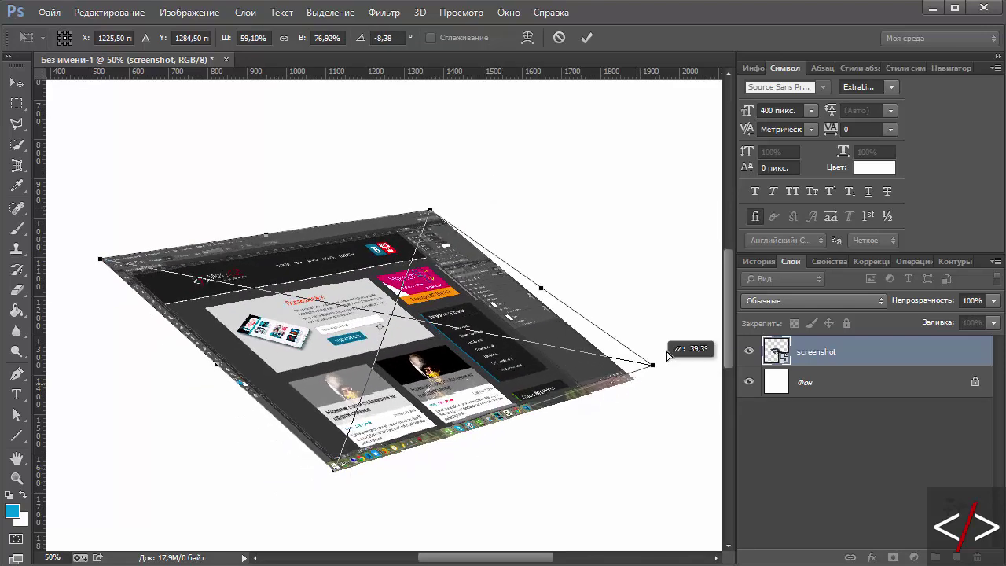
drag(472, 373, 497, 370)
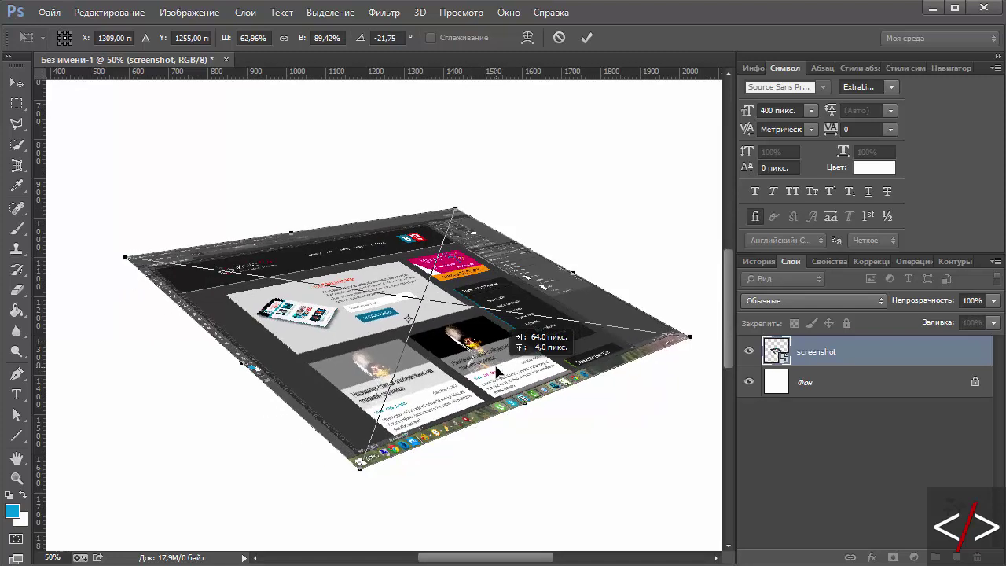
Refine the tilted corners, apply the transform, and centre the screenshot on the canvas
click(329, 37)
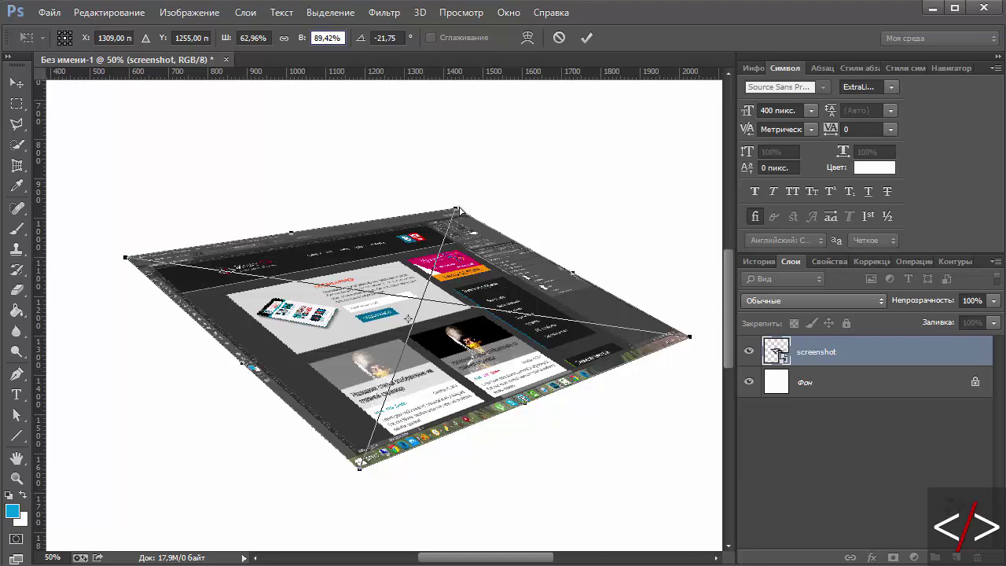
drag(456, 212, 456, 203)
drag(290, 229, 287, 225)
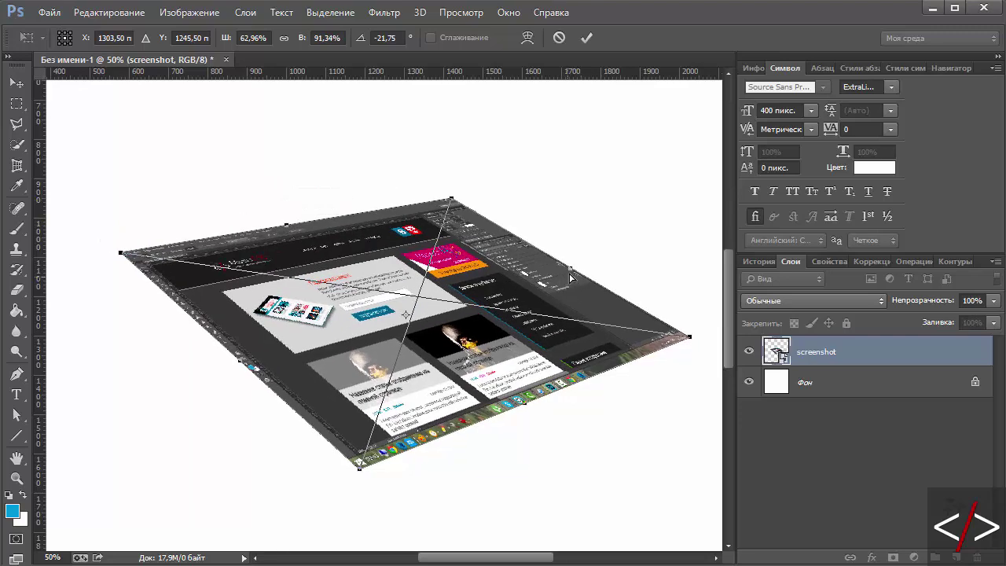
drag(571, 278, 590, 265)
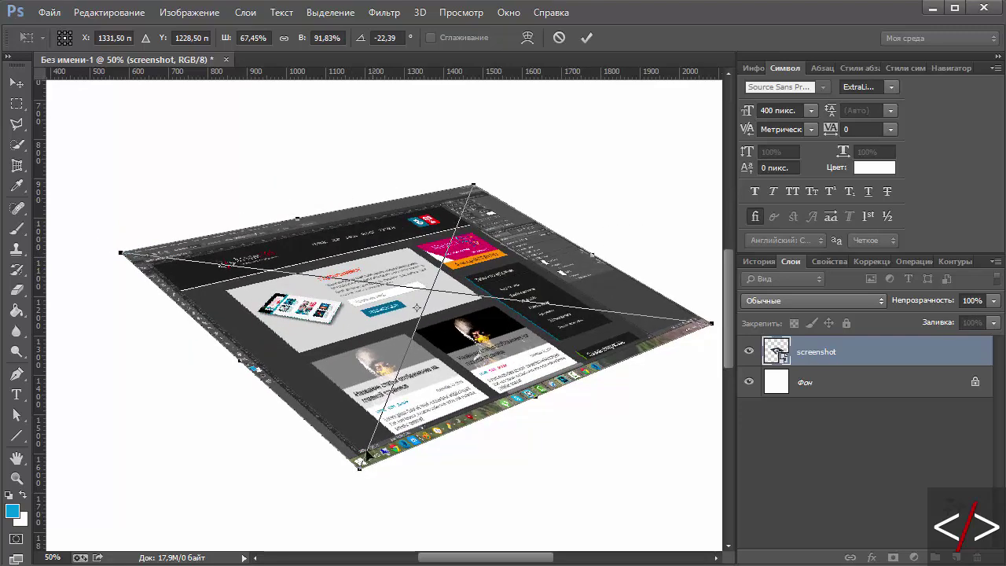
drag(359, 470, 370, 461)
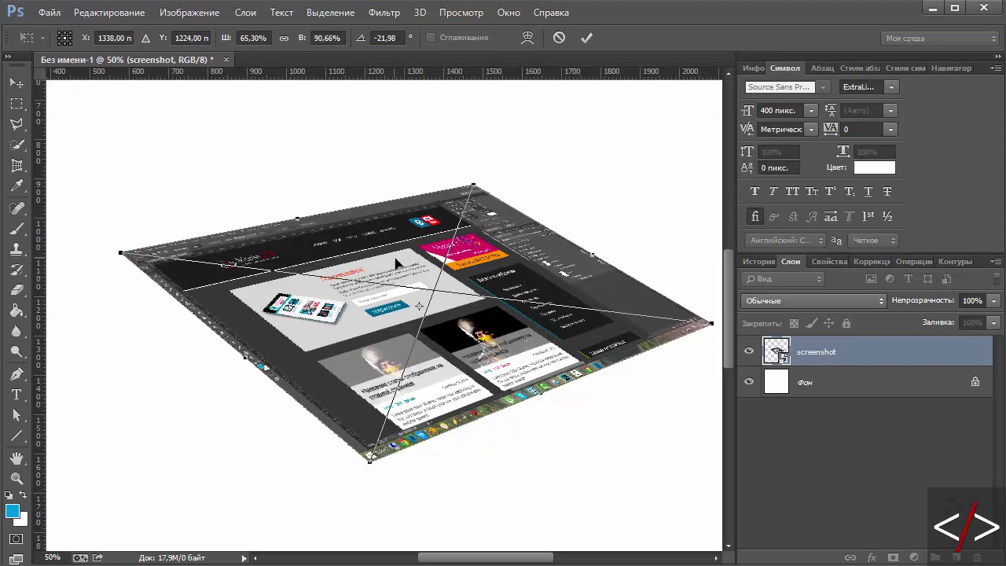
drag(397, 264, 358, 247)
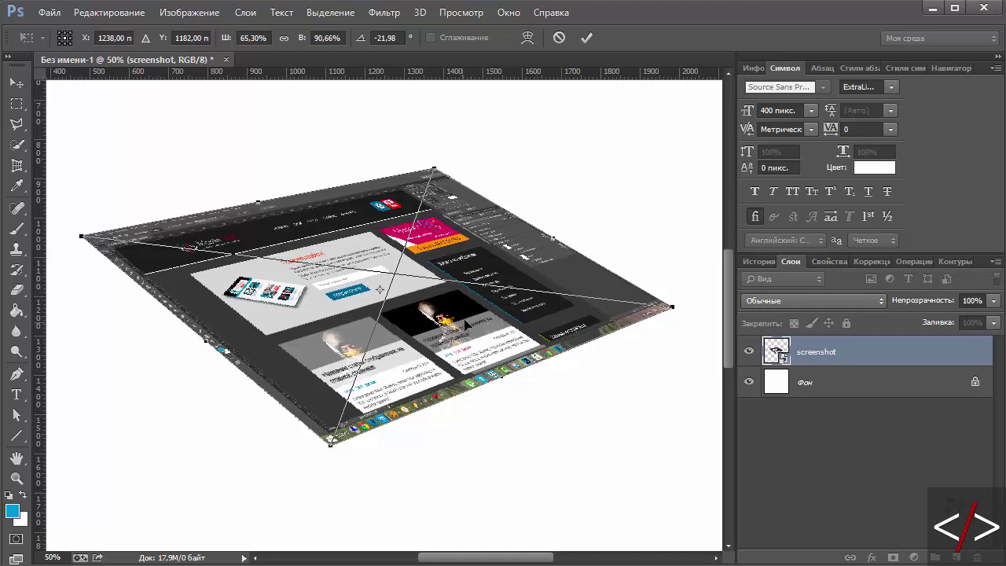
drag(466, 324, 478, 329)
click(16, 83)
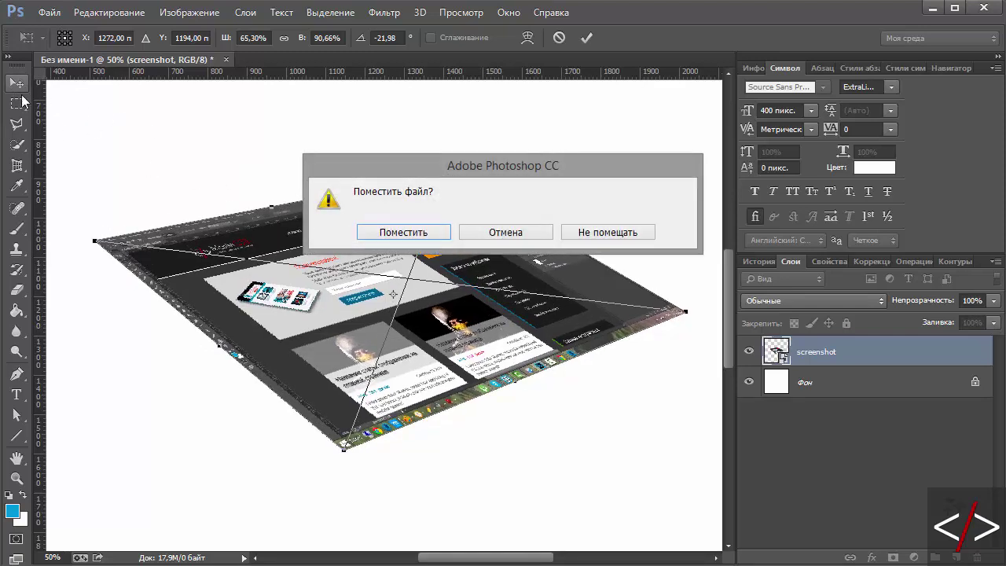
click(408, 234)
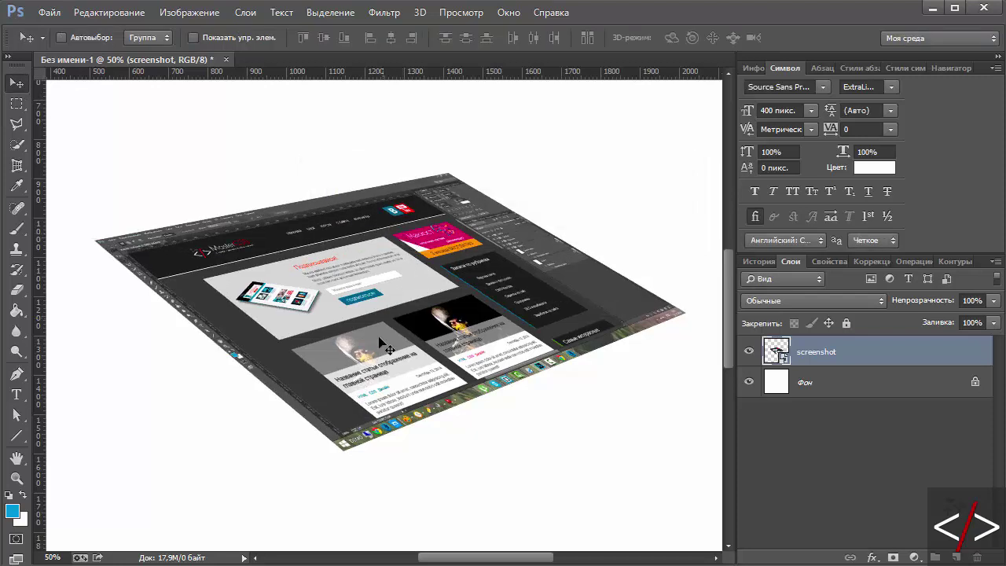
drag(385, 346, 400, 334)
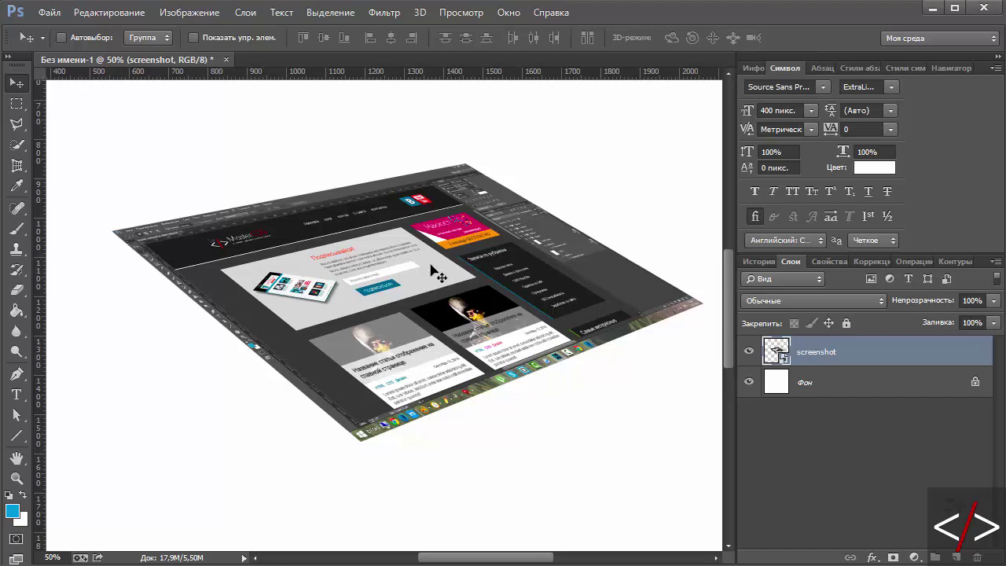
Duplicate the screenshot layer repeatedly until there are nine copies
mouse_move(850, 362)
mouse_down()
mouse_move(931, 467)
mouse_move(956, 557)
mouse_up()
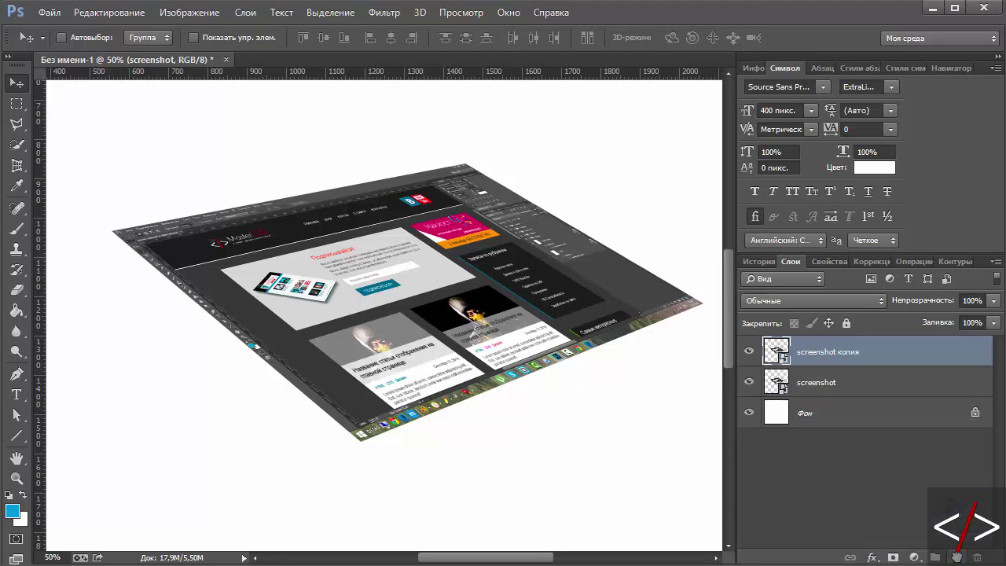
shift+click(840, 389)
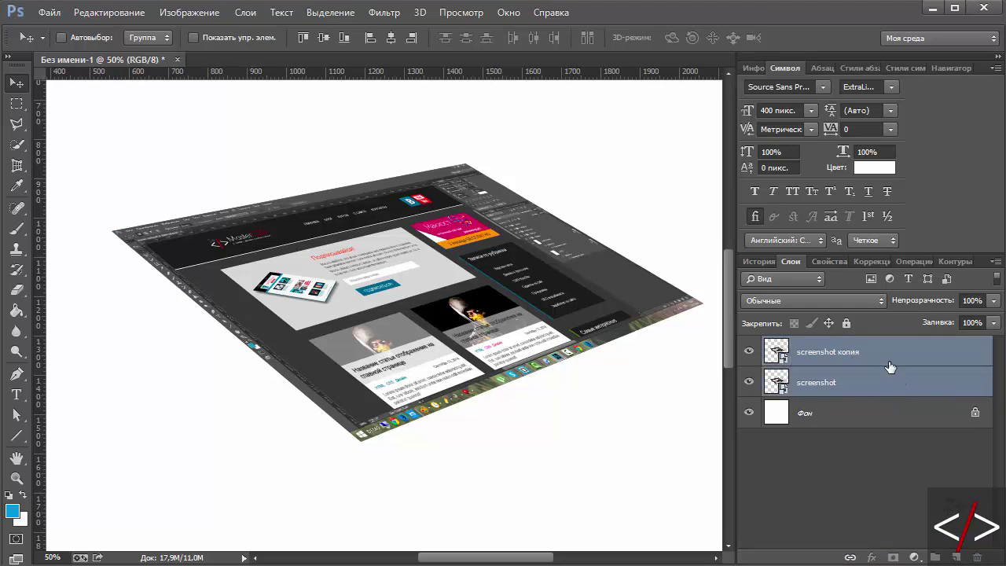
drag(890, 368, 956, 557)
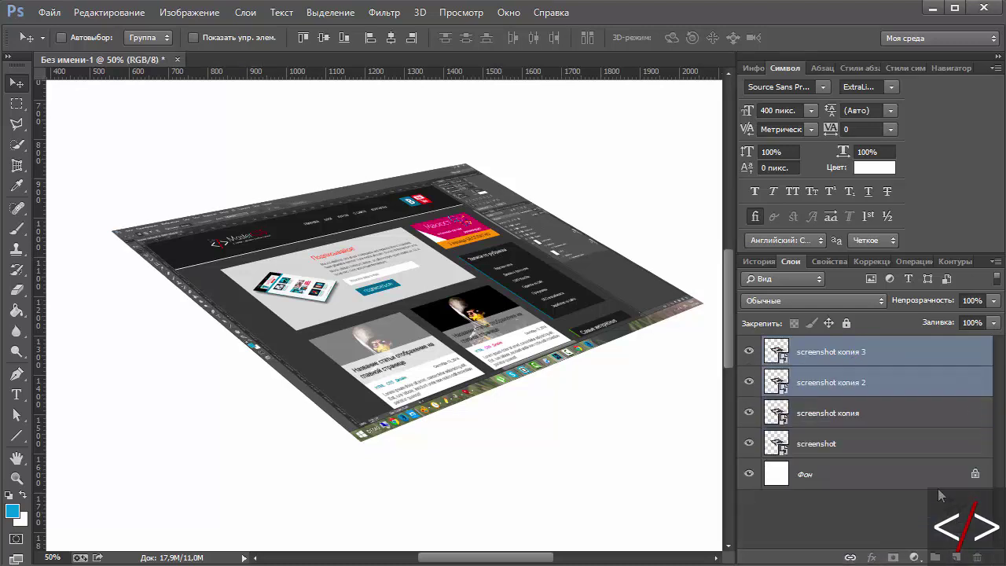
click(892, 362)
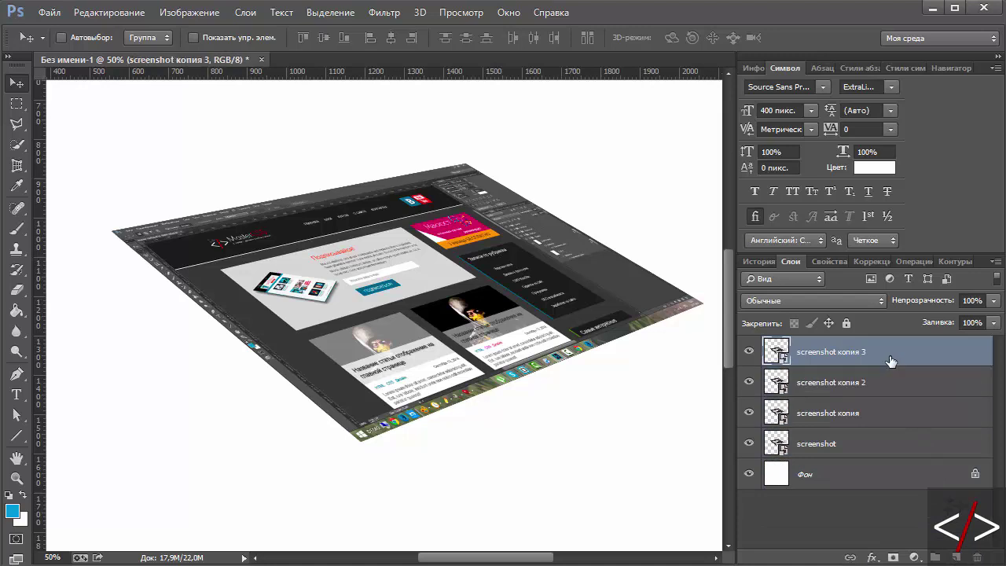
shift+click(865, 453)
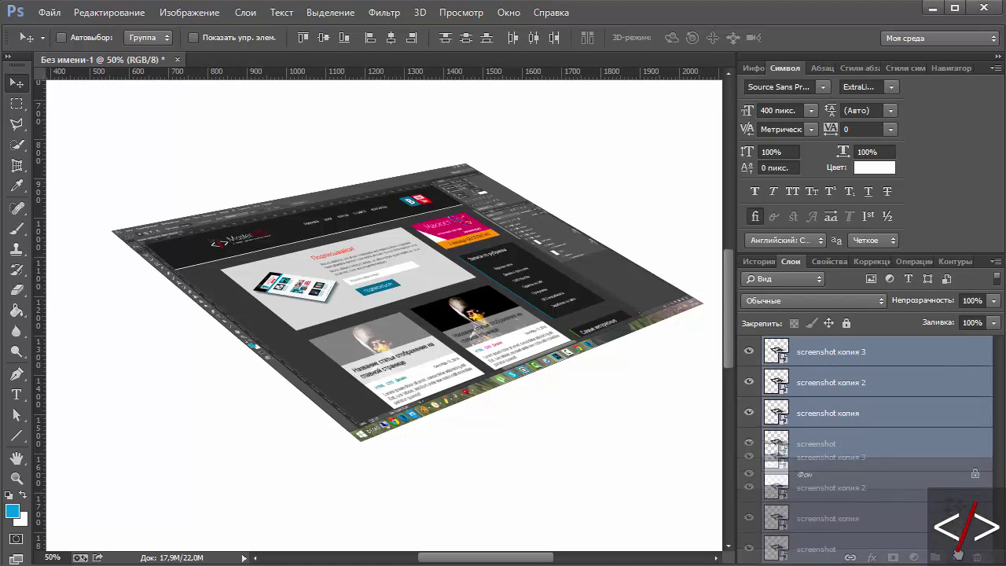
drag(899, 453, 956, 557)
click(887, 353)
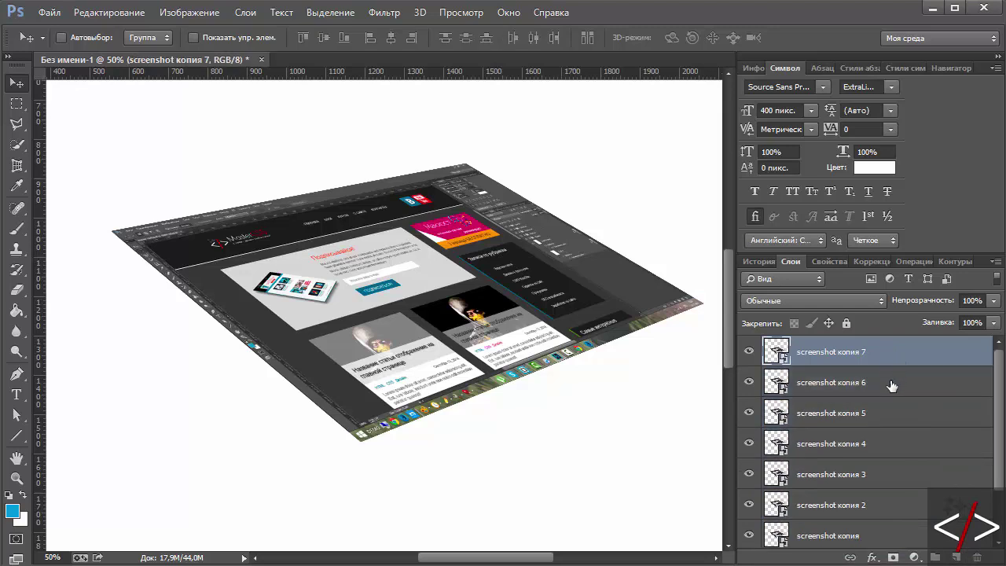
shift+click(890, 384)
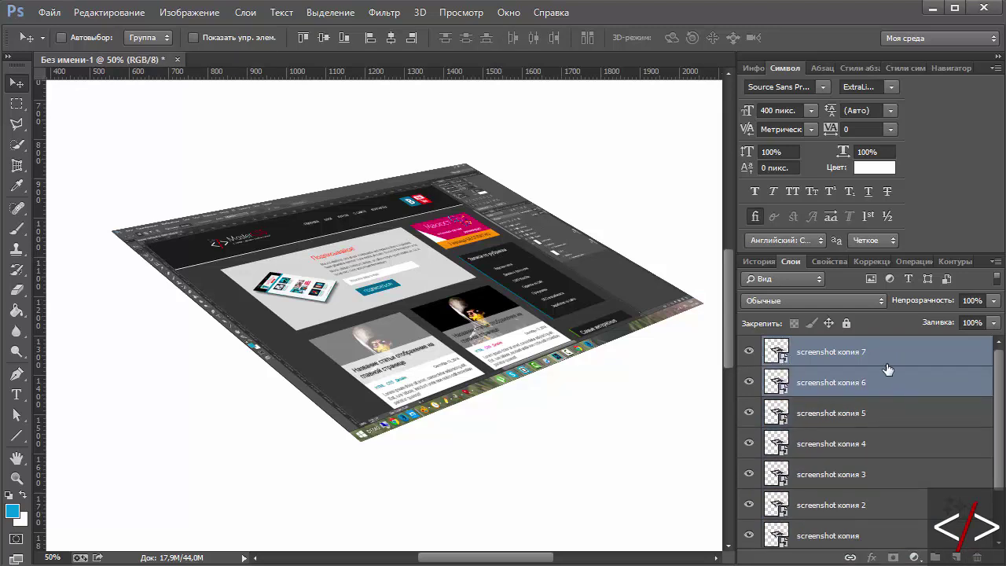
drag(916, 389, 935, 556)
Move the original screenshot layer to the top of the Layers panel
scroll(860, 448, down, 3)
scroll(854, 479, up, 3)
scroll(867, 382, down, 3)
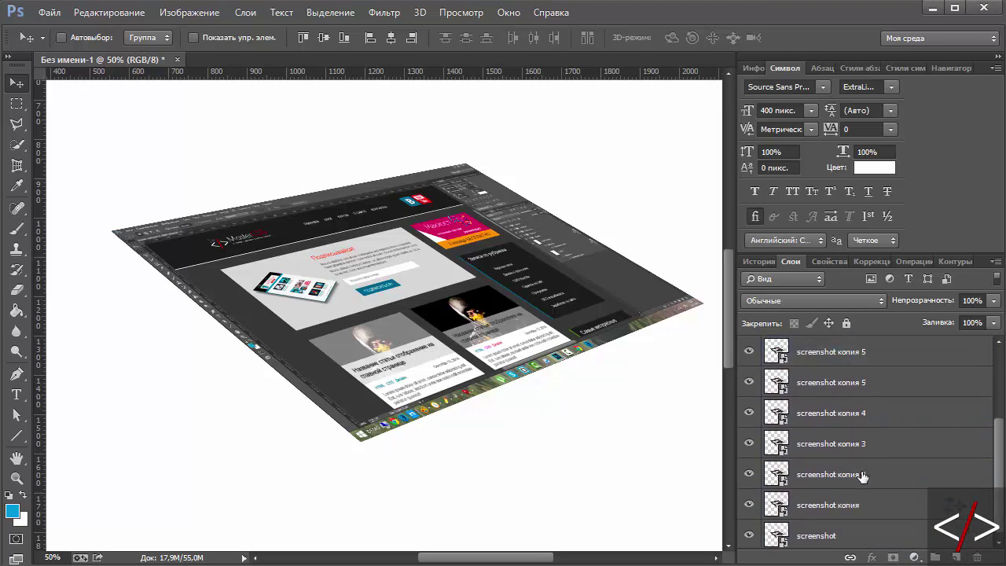
scroll(860, 460, up, 3)
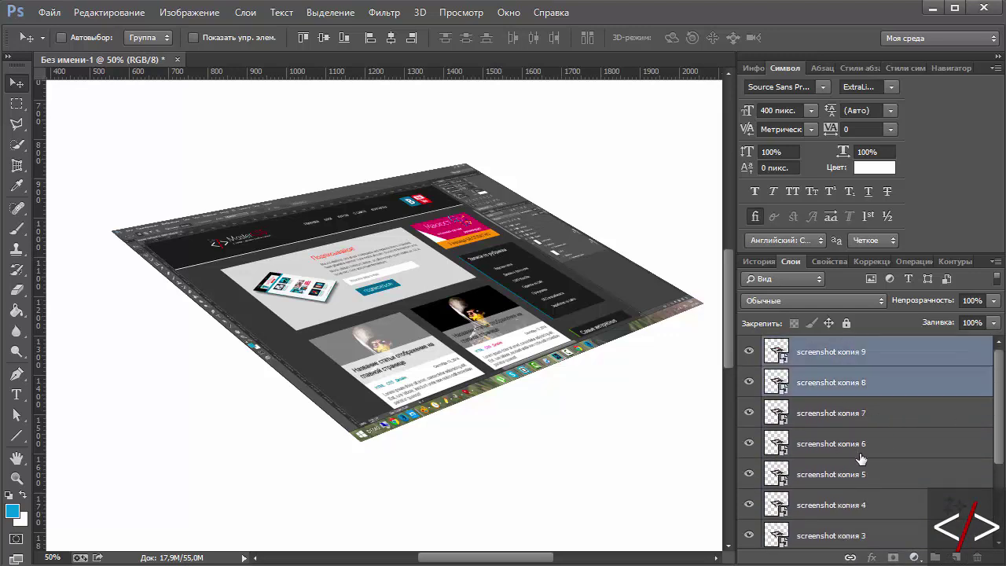
scroll(861, 459, down, 3)
click(885, 542)
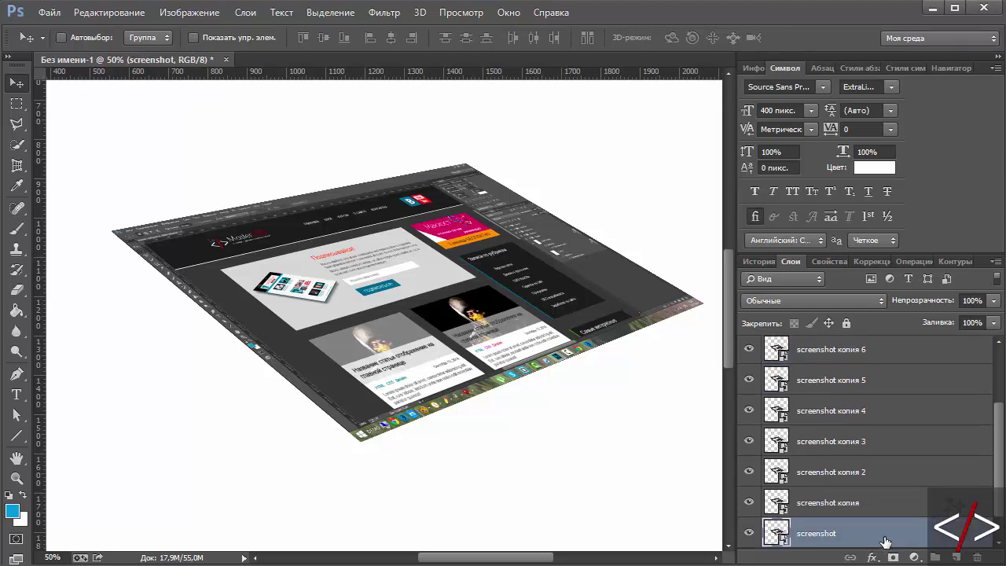
drag(884, 542, 860, 329)
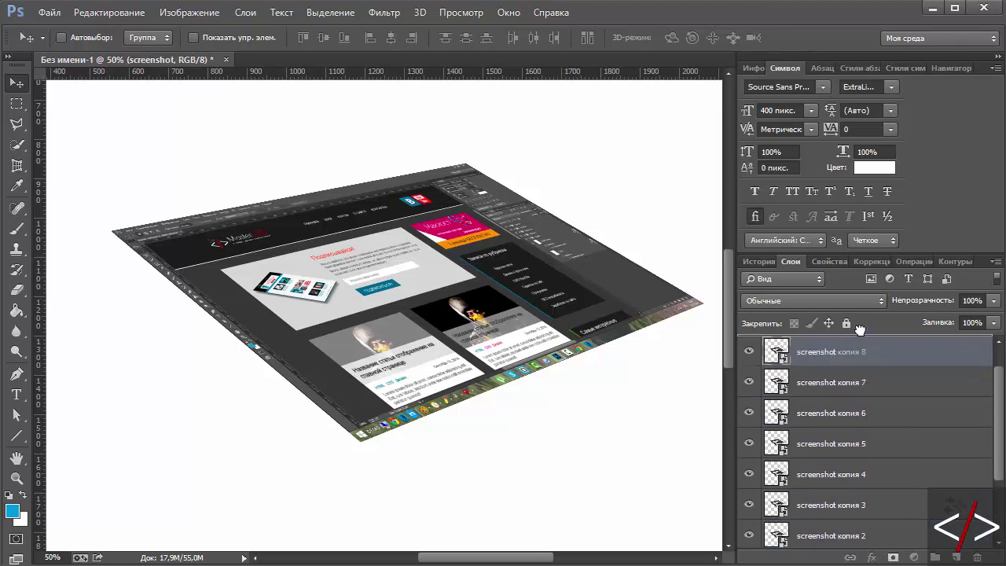
mouse_move(859, 329)
mouse_down()
mouse_move(845, 337)
mouse_move(871, 362)
mouse_up()
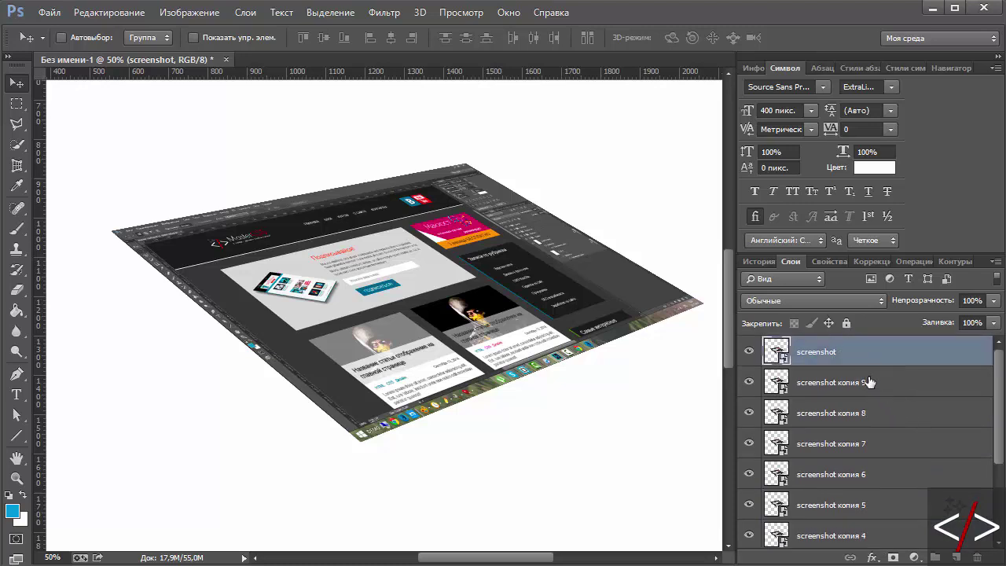
Gather screenshot копия 9 through копия 2 into a new group
click(869, 382)
scroll(899, 407, down, 3)
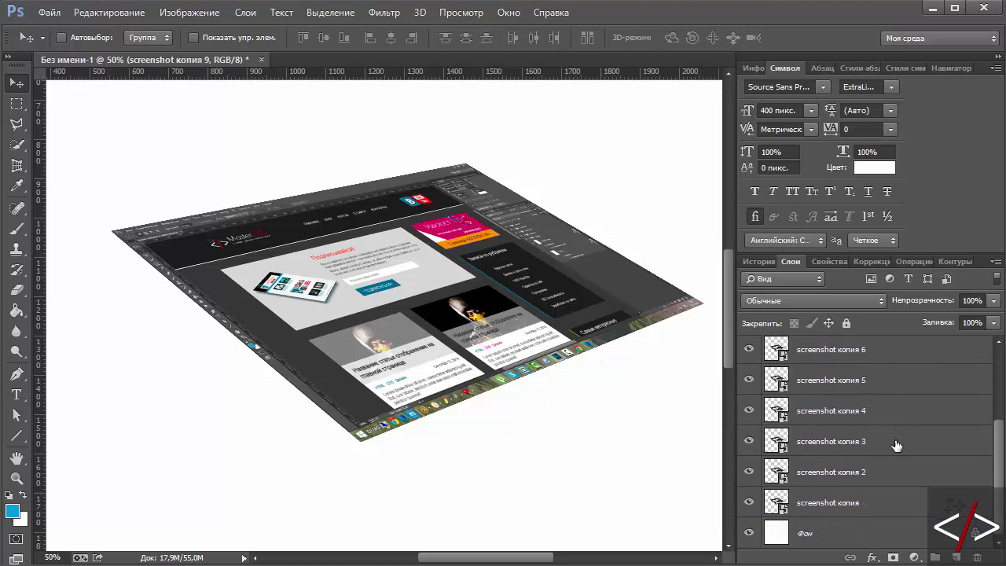
shift+click(880, 473)
drag(997, 476, 984, 473)
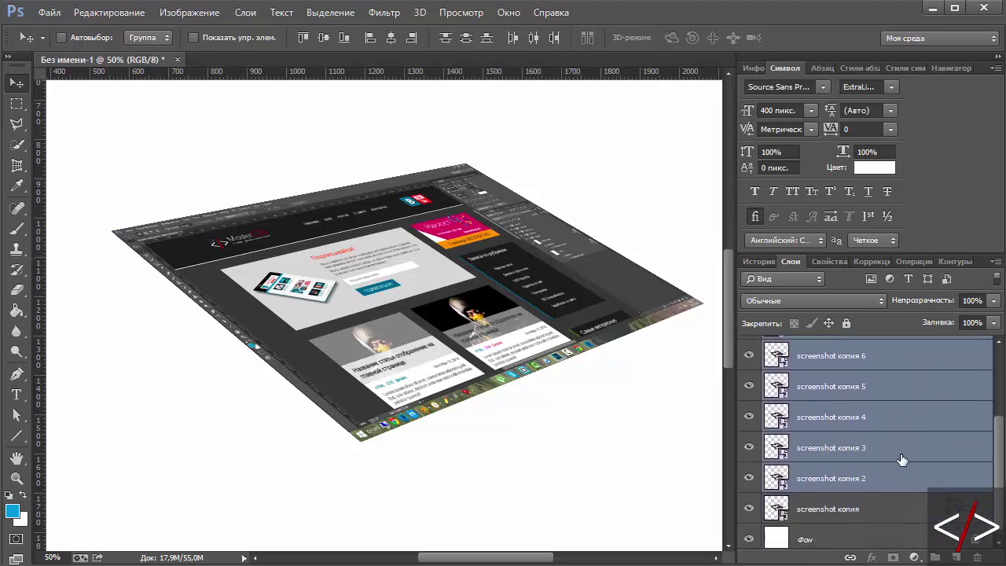
drag(899, 447, 935, 556)
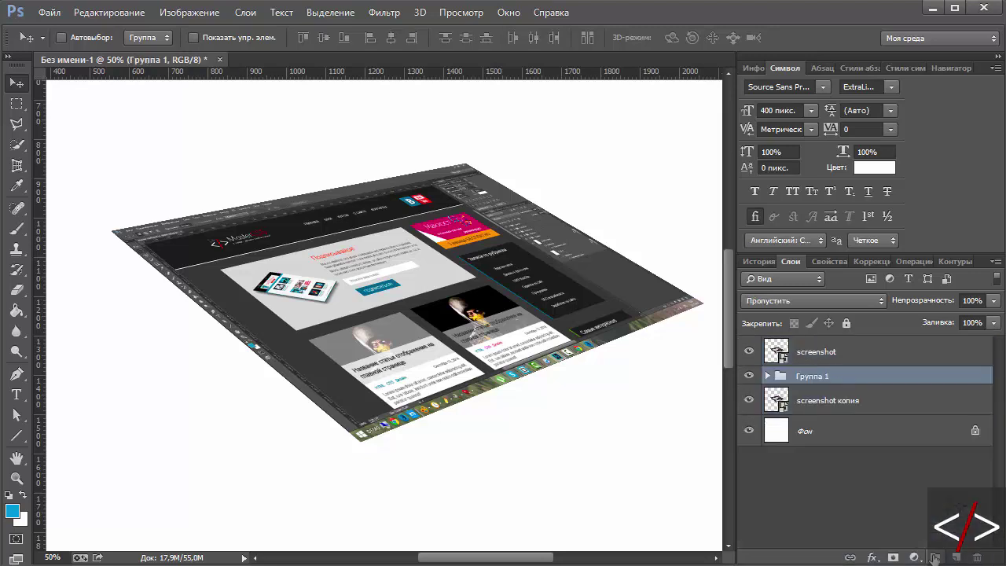
Rename the group '3D' and 'screenshot копия' to 'shadow', then hide the shadow layer
double_click(817, 377)
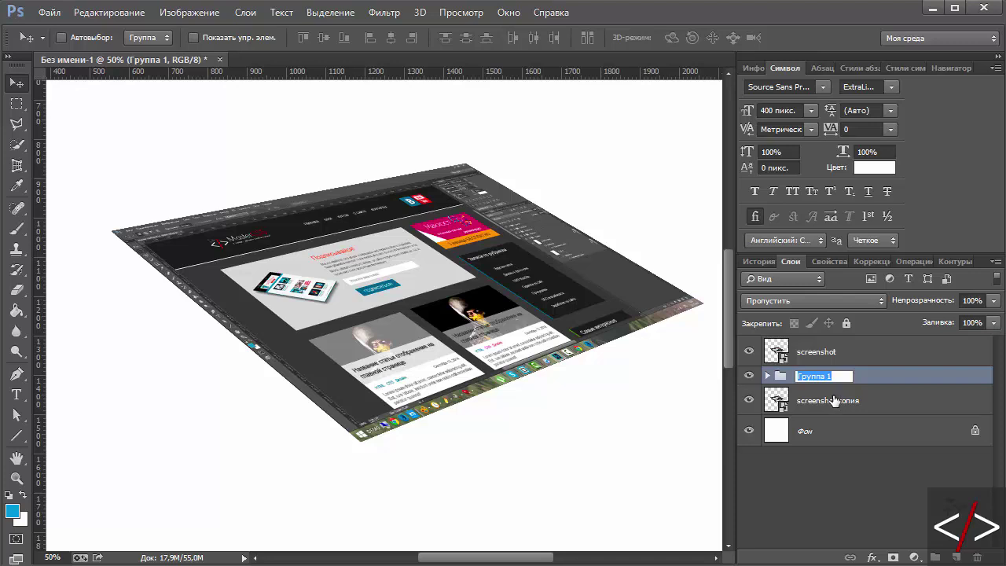
text(№)
click(817, 399)
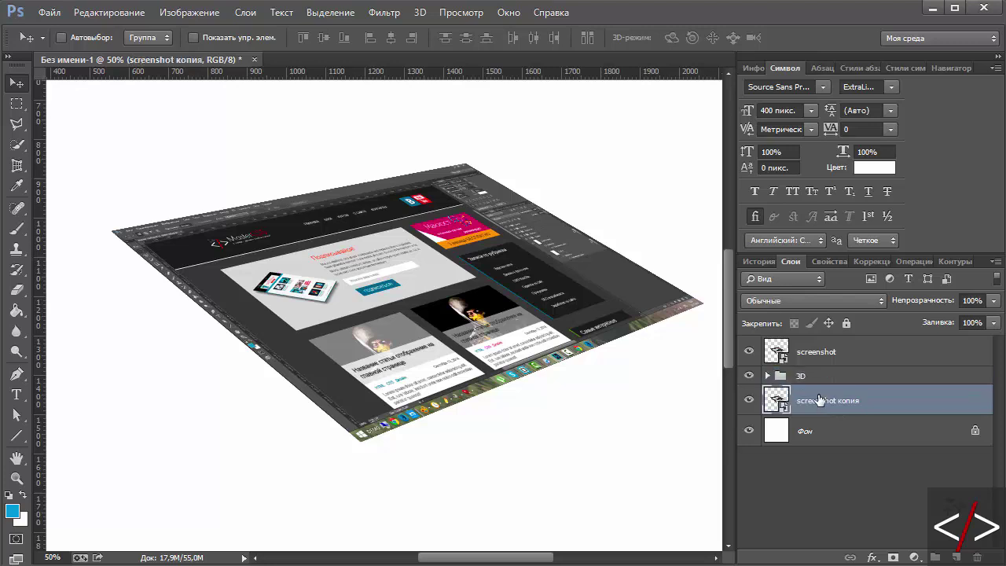
text(shadow)
key(Return)
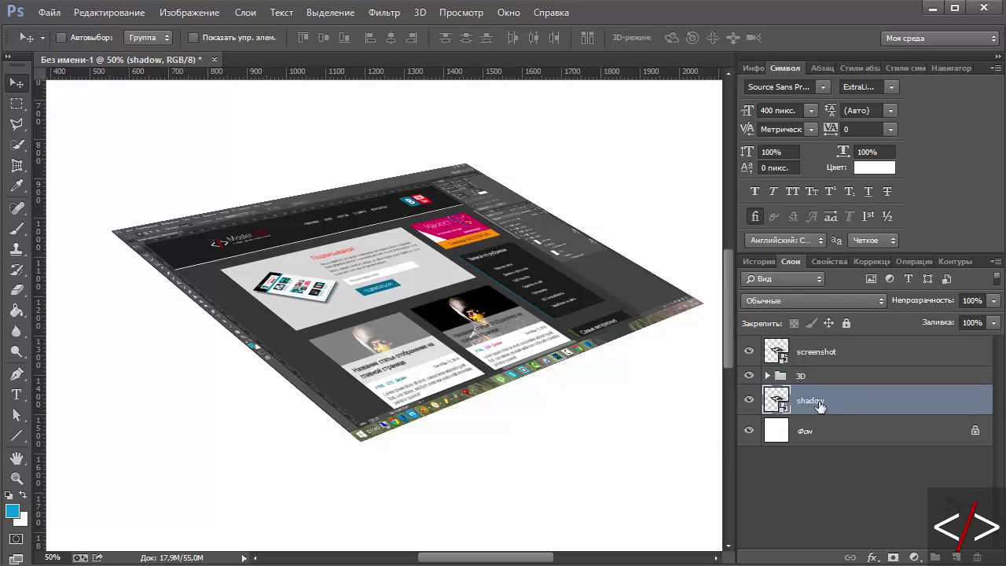
click(749, 401)
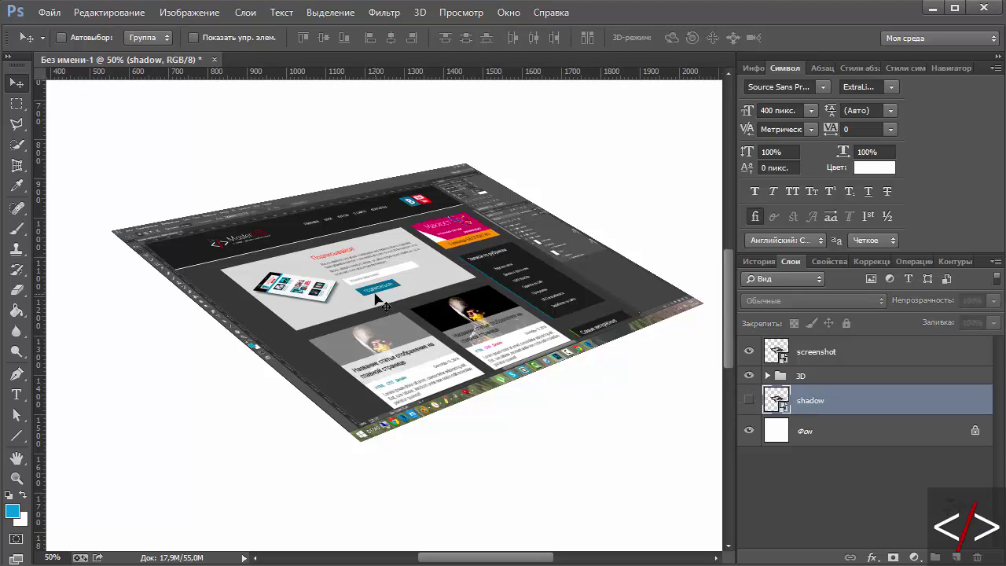
Convert the locked Фон background into an ordinary layer named Слой 0
click(863, 432)
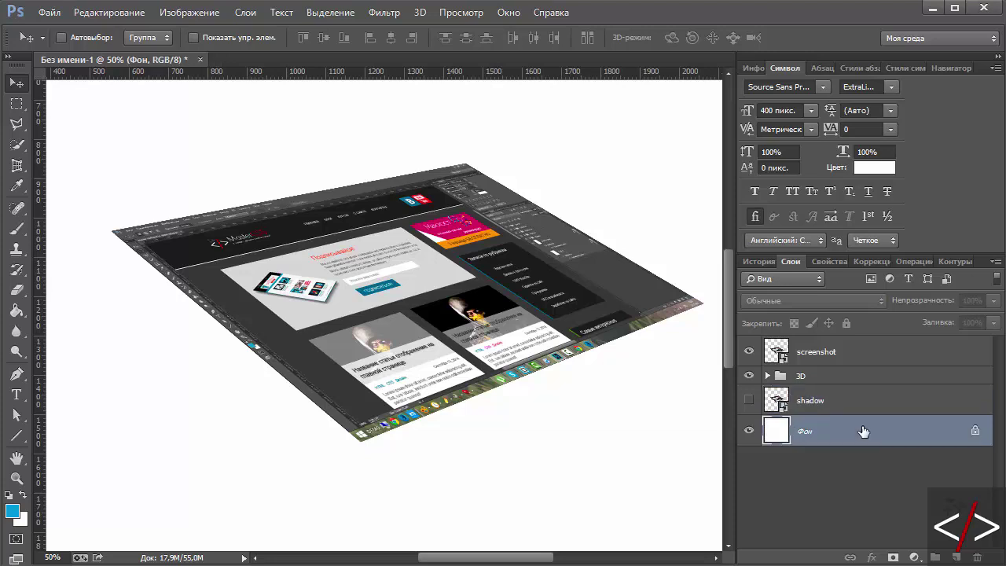
double_click(863, 432)
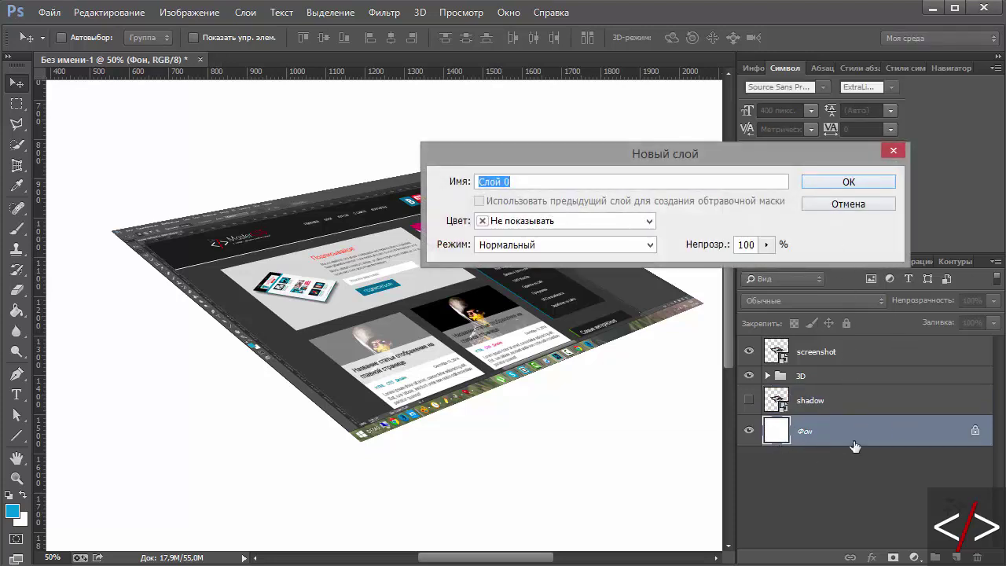
drag(818, 481, 863, 456)
key(Escape)
click(833, 193)
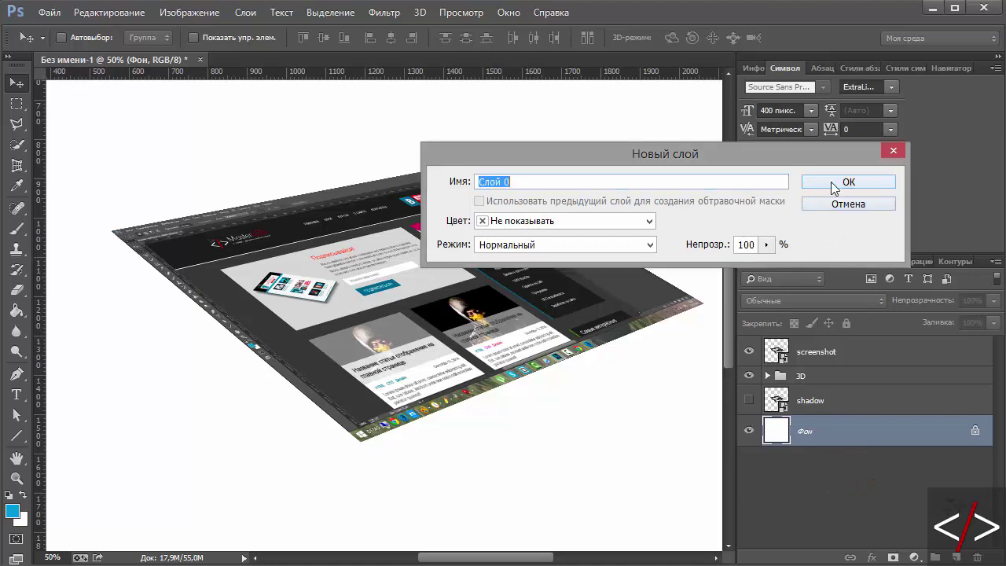
click(849, 183)
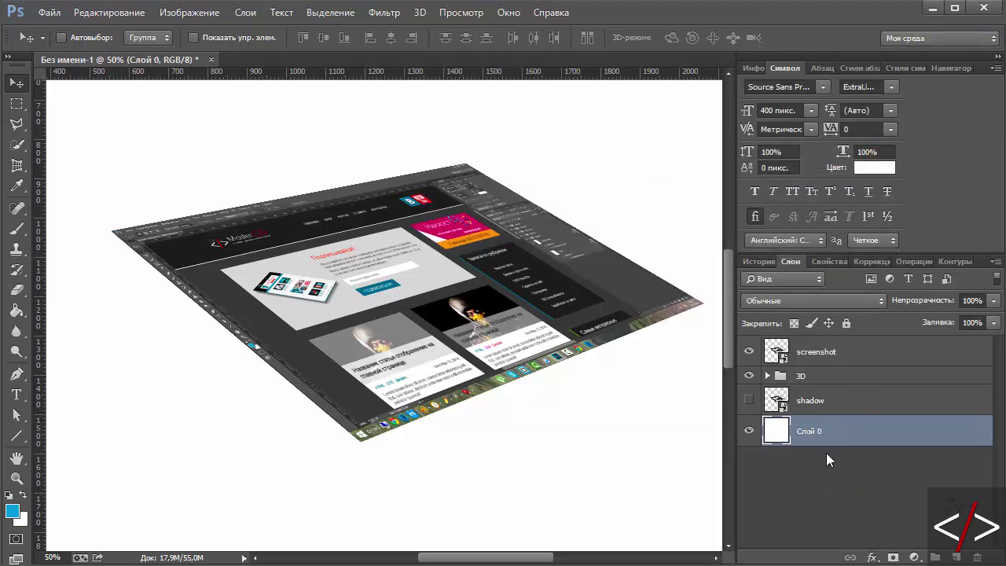
Give Слой 0 a dark grey #424242 Наложение цвета (Color Overlay) layer style
double_click(947, 436)
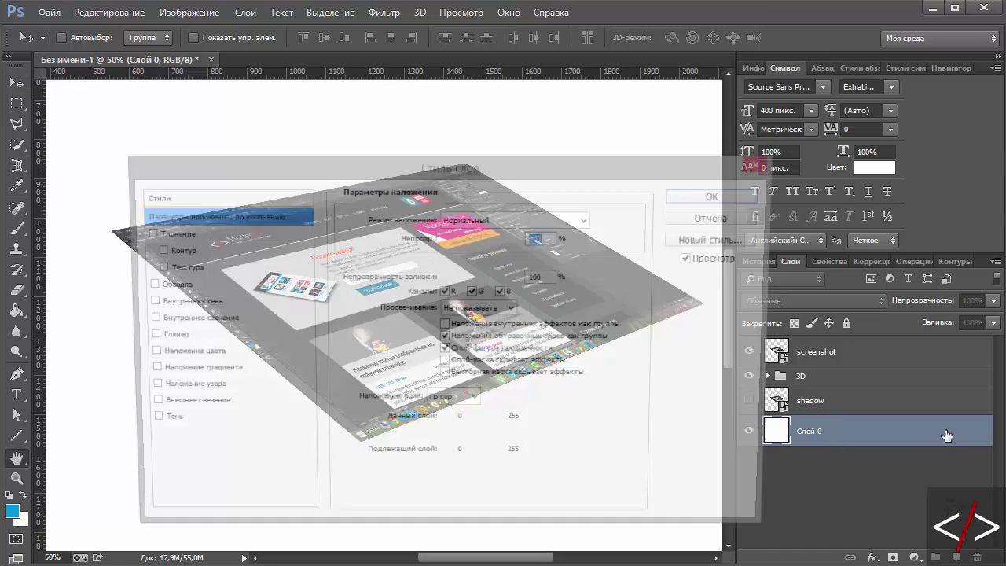
drag(548, 179, 736, 70)
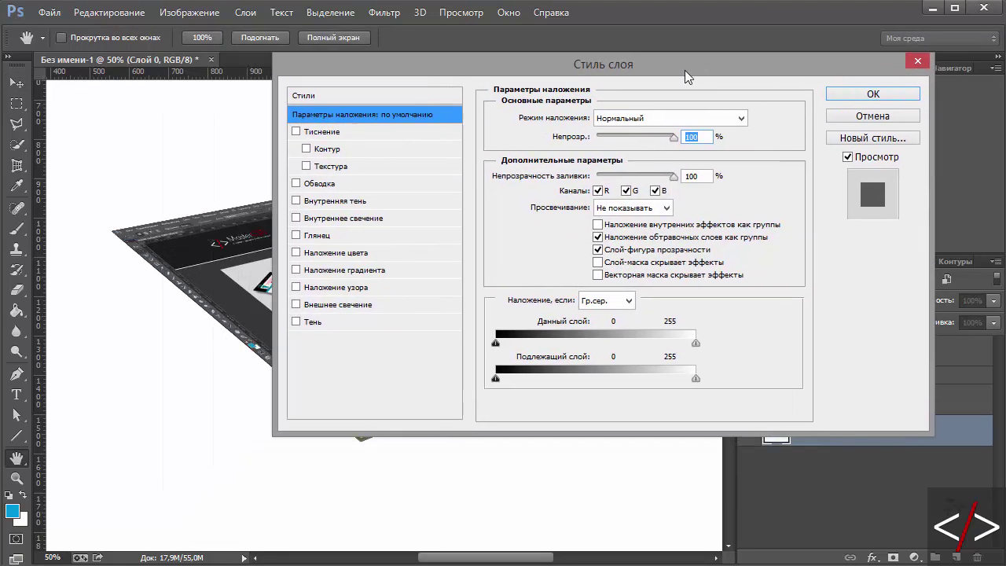
click(388, 253)
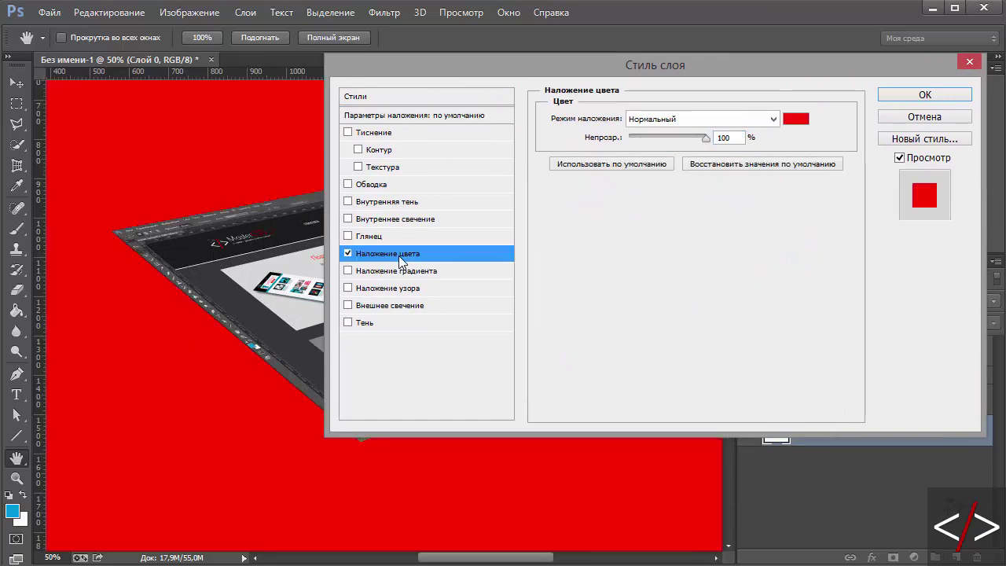
click(794, 119)
drag(517, 410, 498, 404)
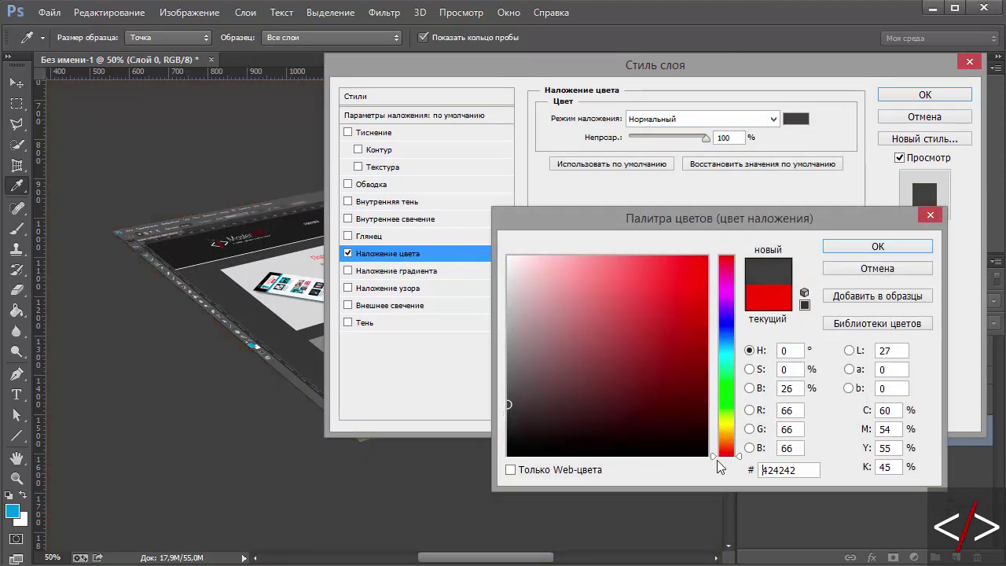
click(866, 246)
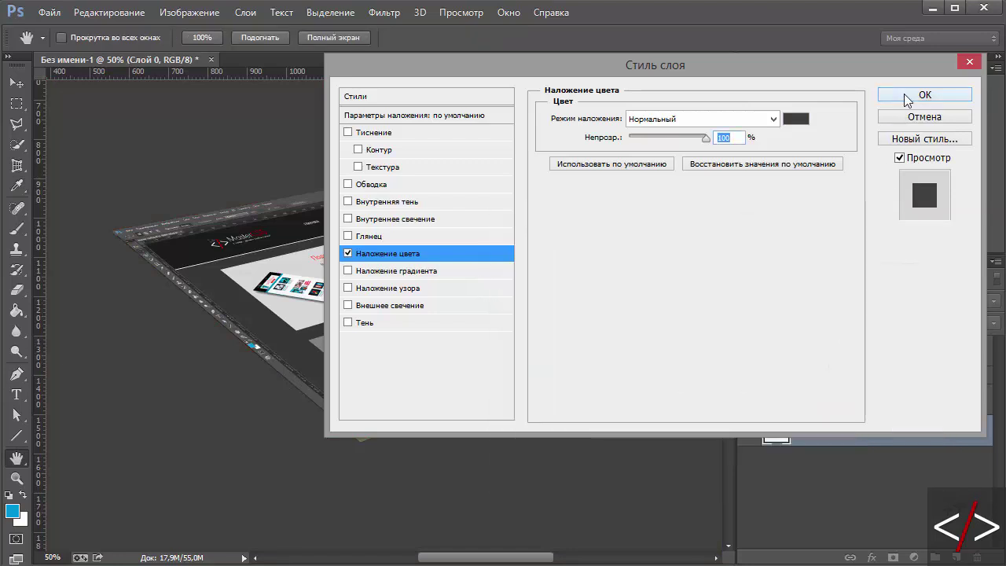
click(908, 97)
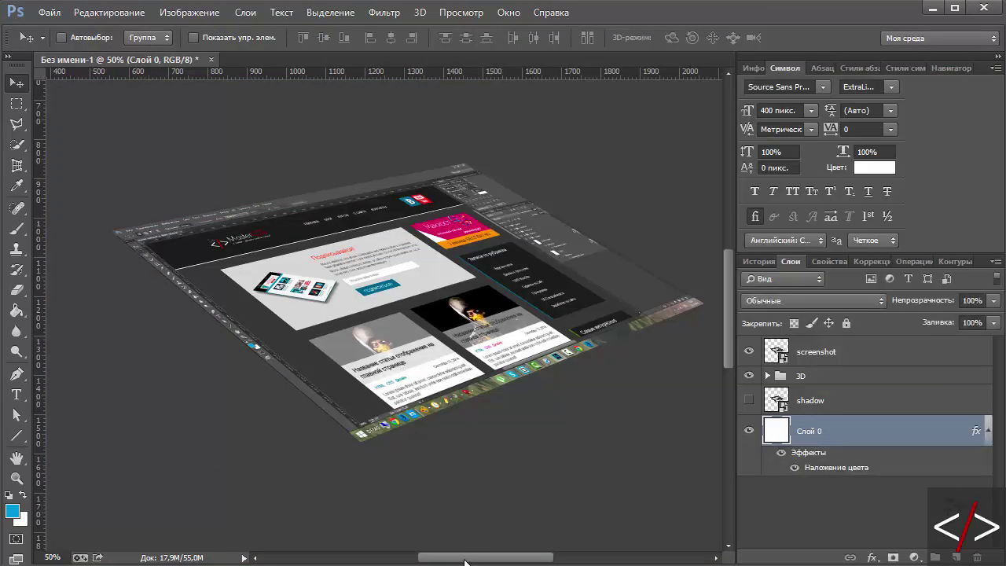
drag(465, 561, 468, 561)
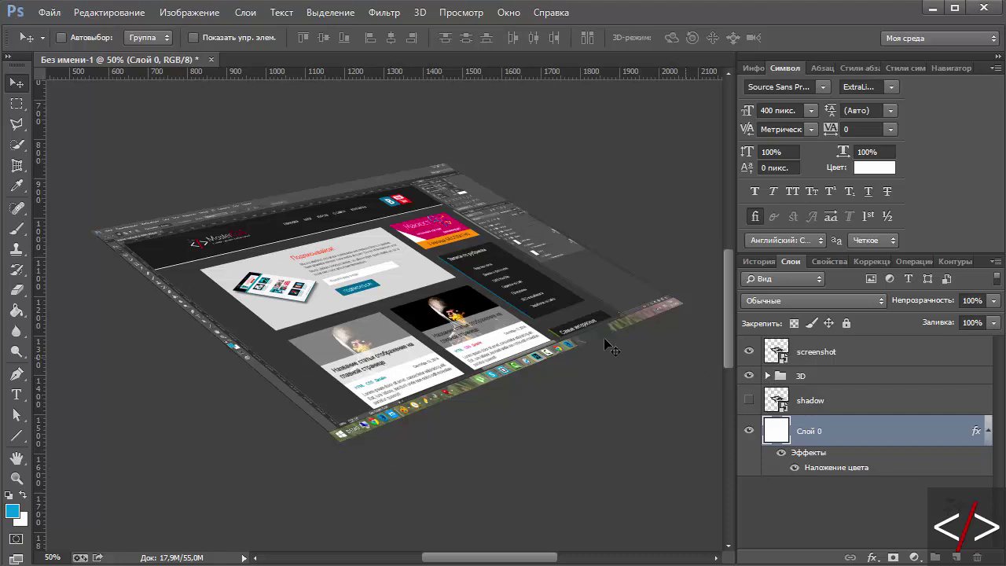
Zoom to 100% on the screenshot's bottom edge and expand the 3D group
key(ctrl+plus)
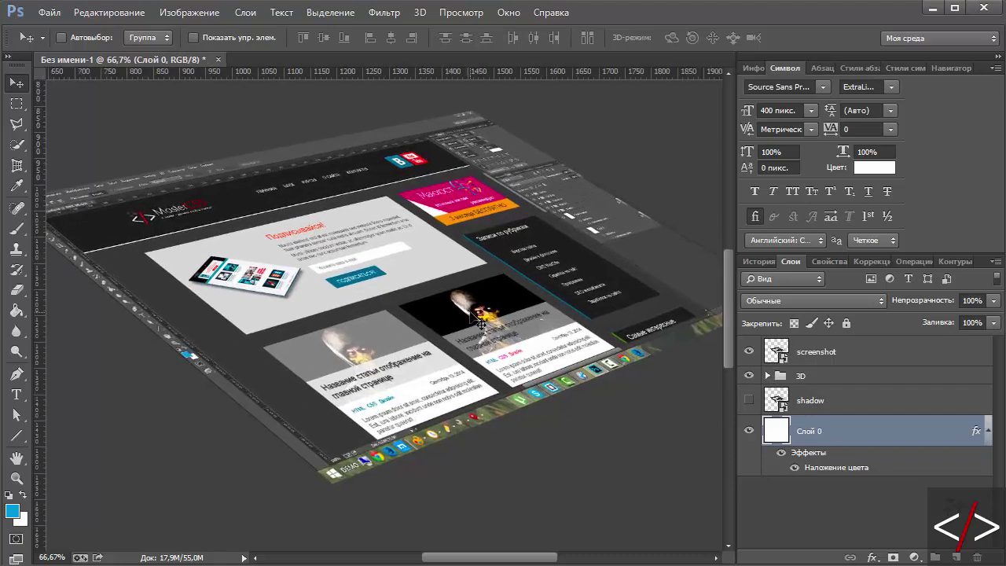
key(ctrl+plus)
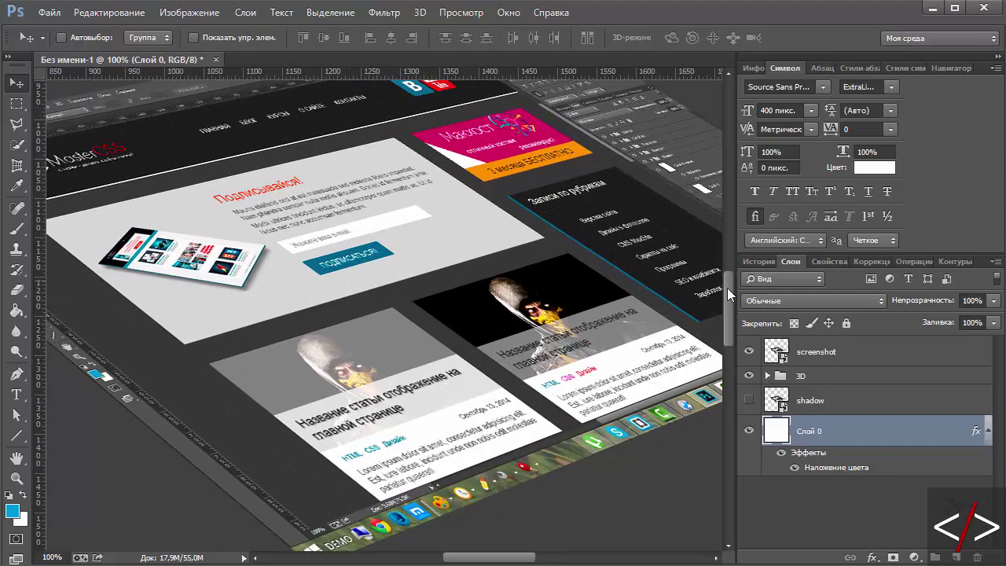
drag(727, 287, 727, 315)
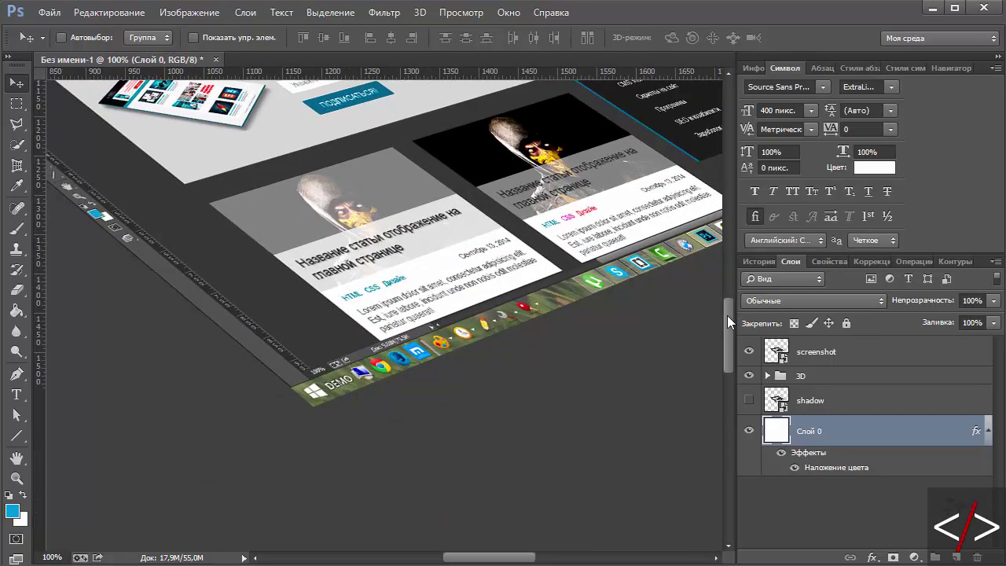
click(769, 376)
scroll(833, 405, down, 1)
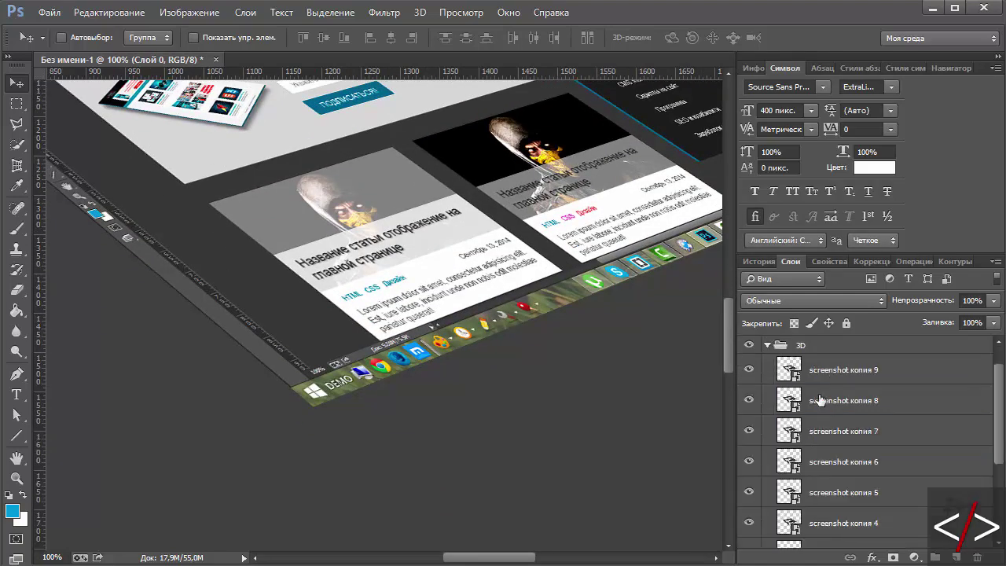
click(852, 374)
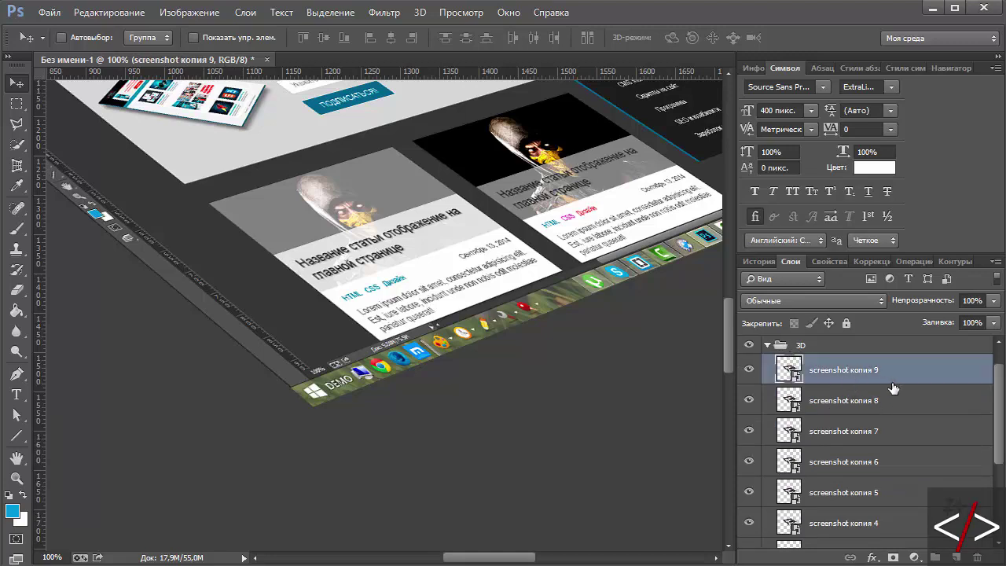
scroll(882, 418, down, 2)
scroll(881, 423, down, 1)
scroll(881, 428, down, 2)
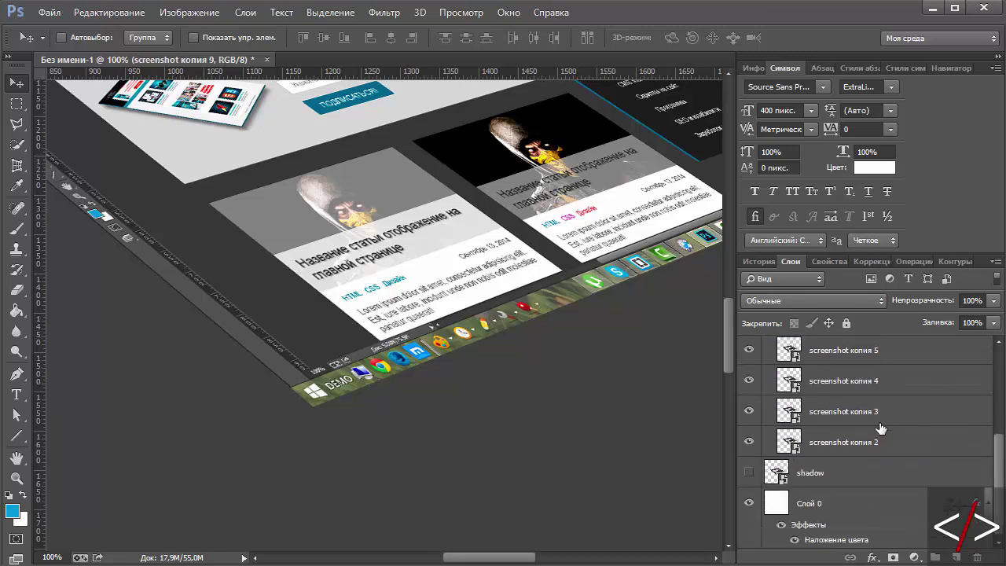
shift+click(882, 443)
scroll(884, 425, up, 3)
scroll(873, 421, up, 2)
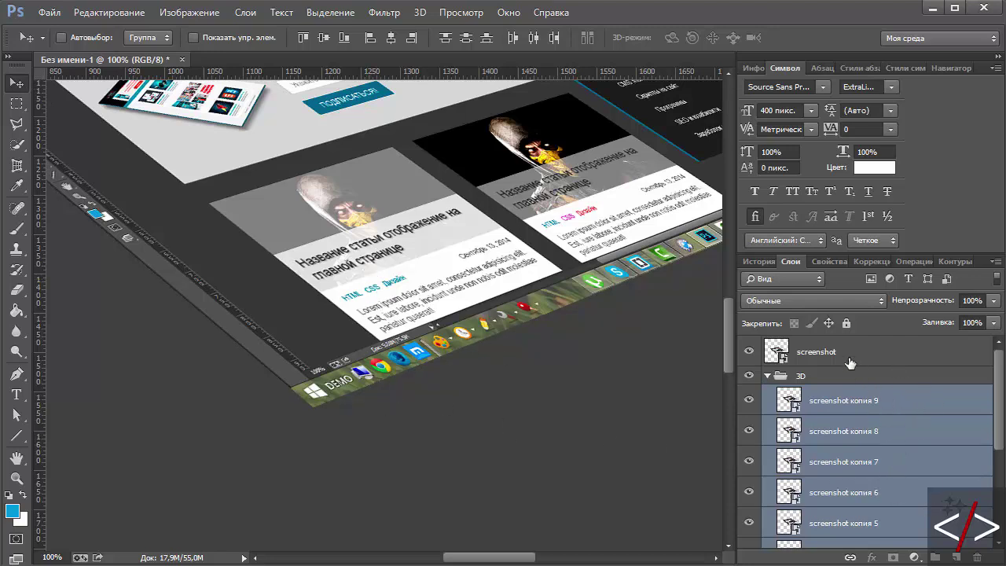
ctrl+click(907, 401)
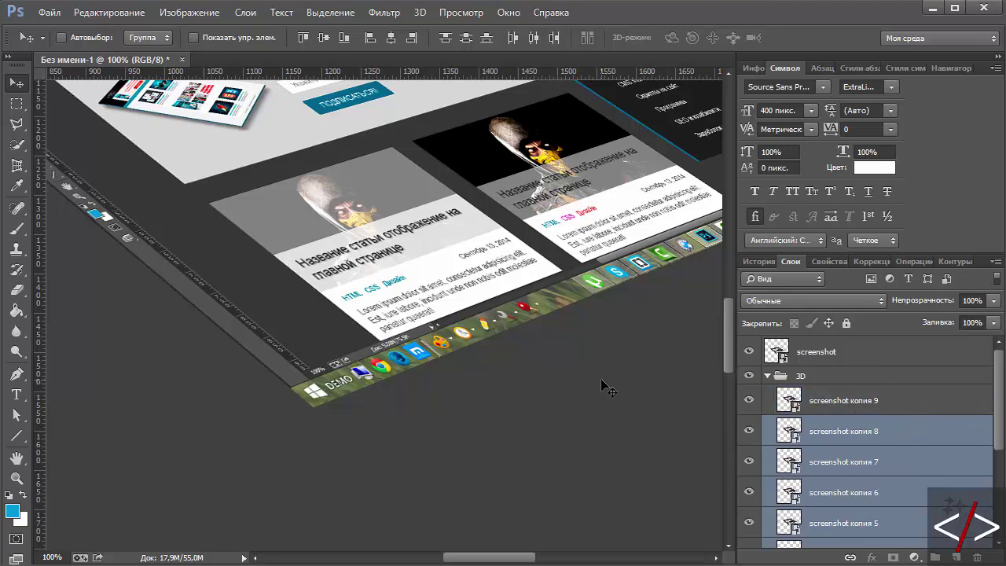
scroll(815, 388, down, 2)
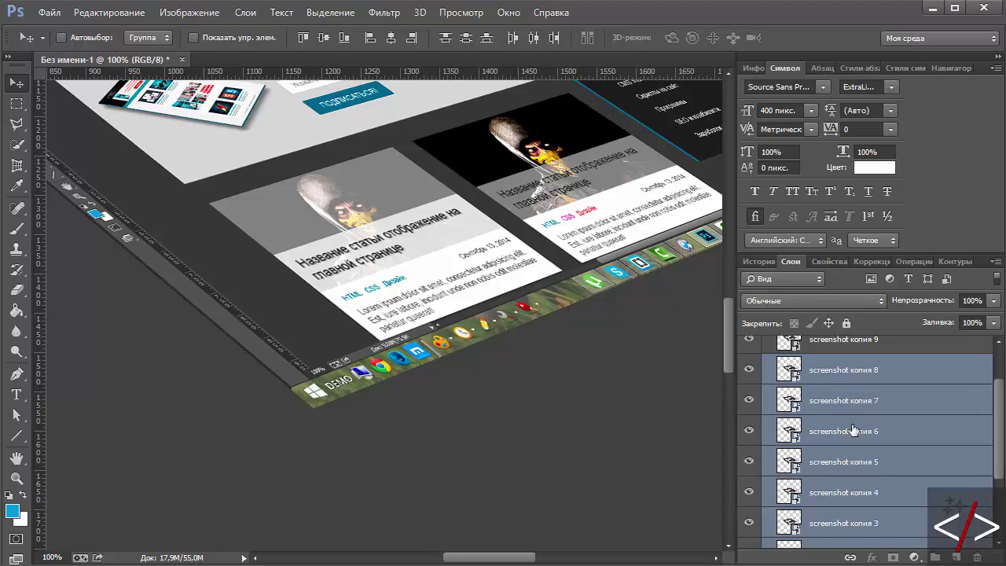
ctrl+click(917, 374)
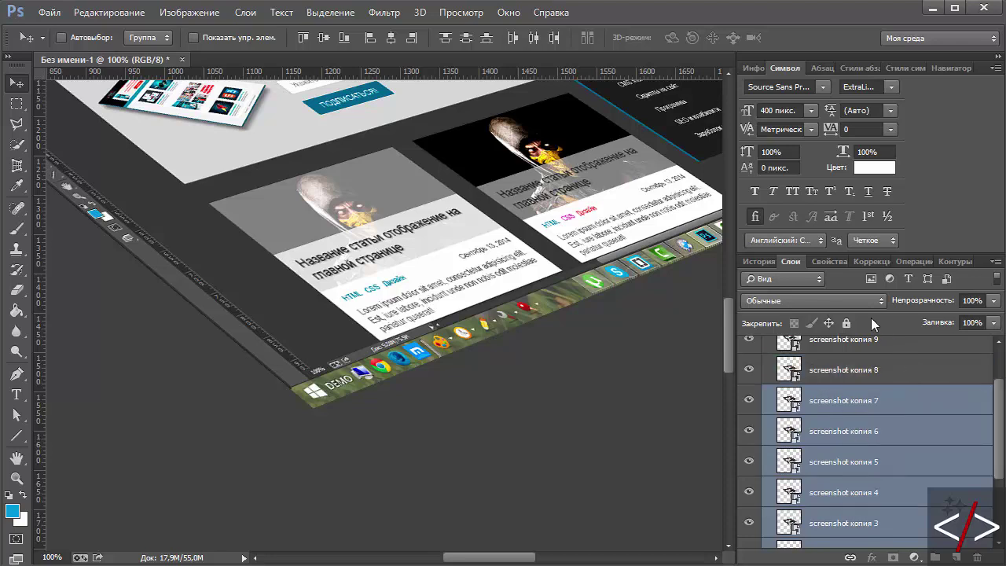
ctrl+click(921, 393)
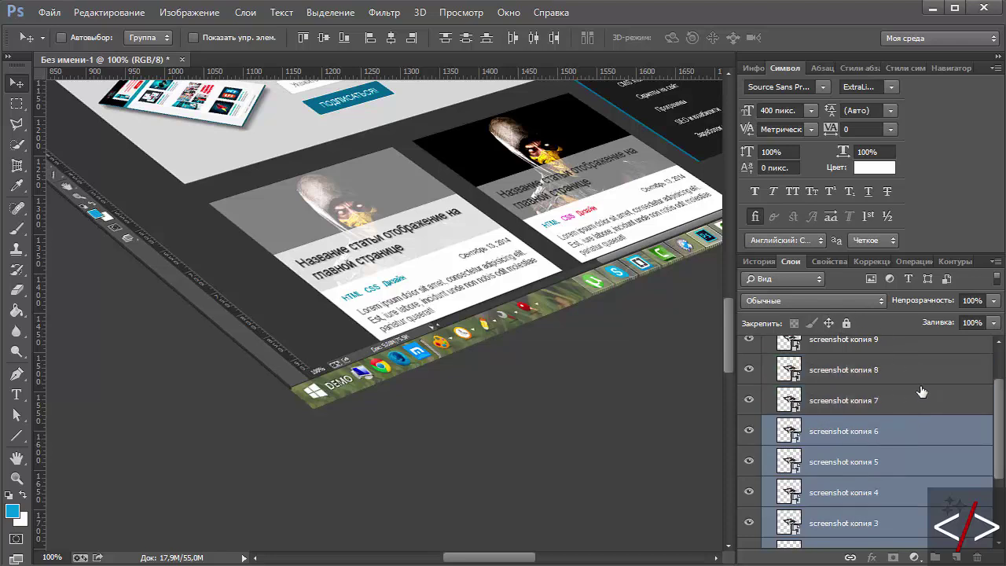
ctrl+click(923, 441)
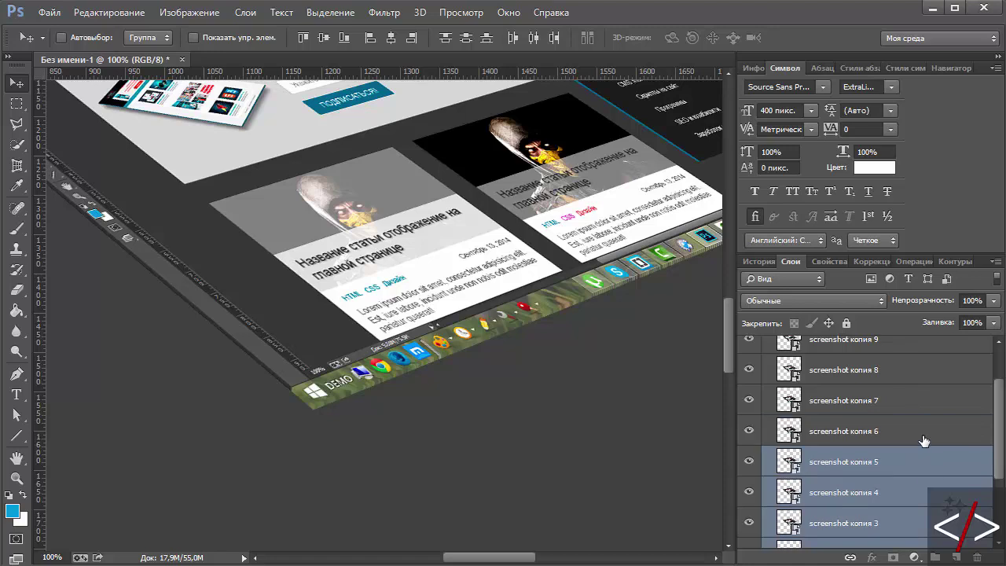
scroll(934, 464, down, 1)
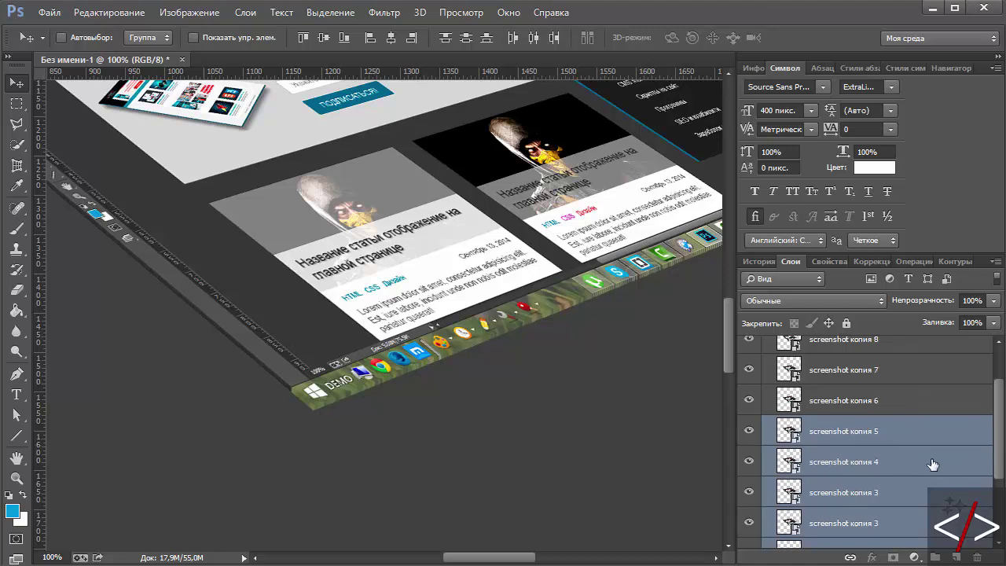
ctrl+click(918, 435)
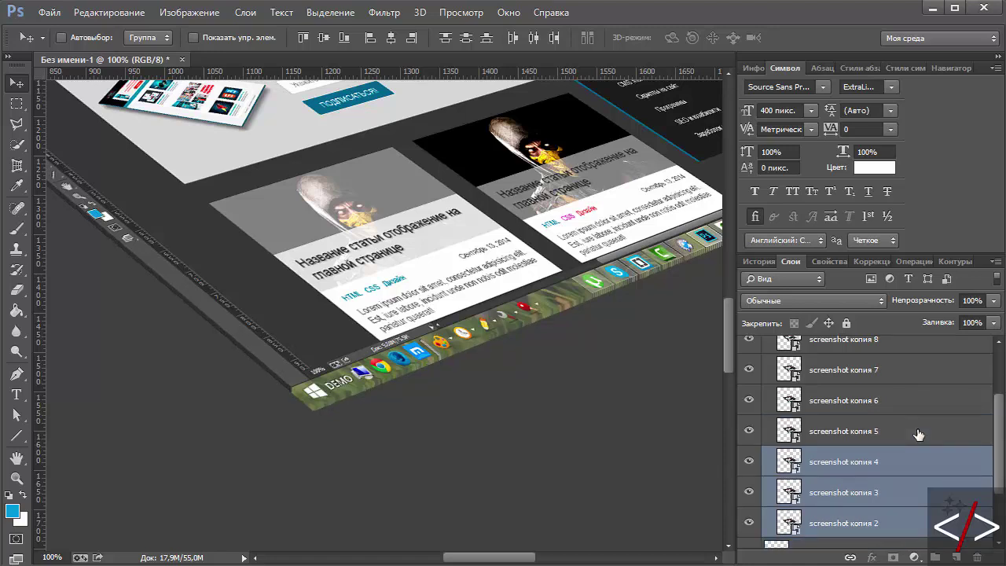
ctrl+click(928, 464)
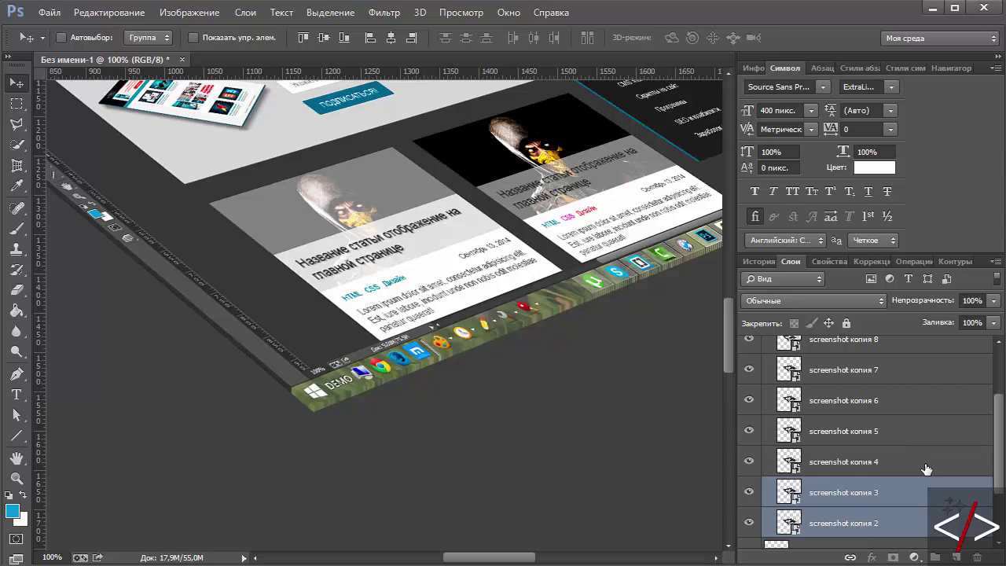
ctrl+click(901, 498)
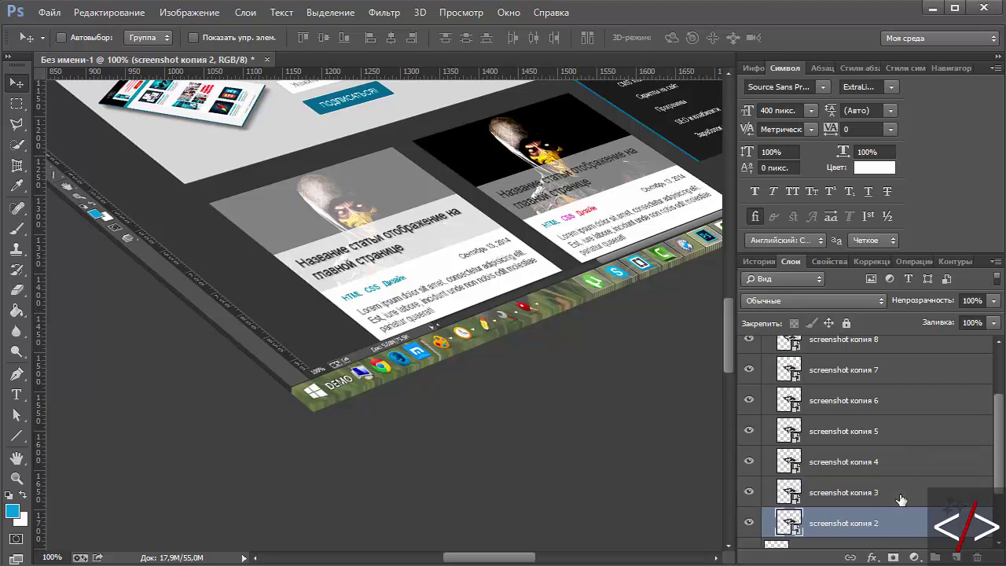
scroll(904, 503, down, 2)
scroll(896, 480, up, 2)
scroll(893, 460, up, 3)
click(768, 377)
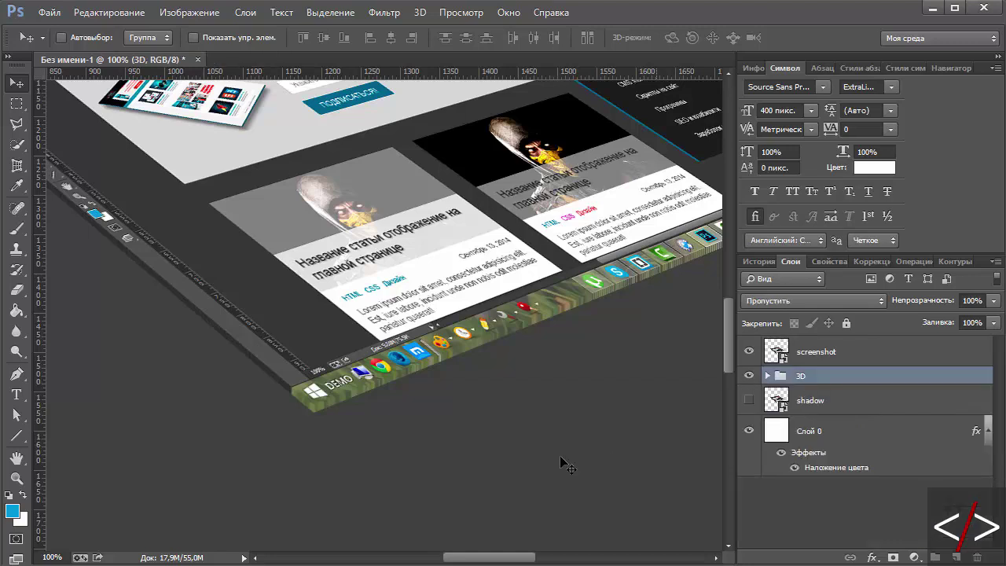
mouse_move(465, 558)
mouse_down()
mouse_move(431, 558)
mouse_move(535, 558)
mouse_up()
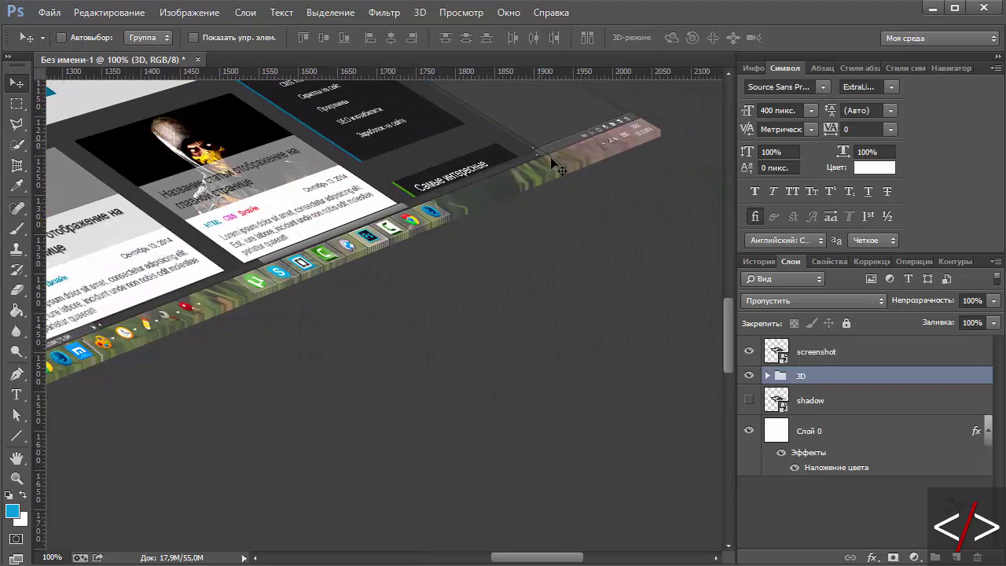
drag(551, 157, 586, 144)
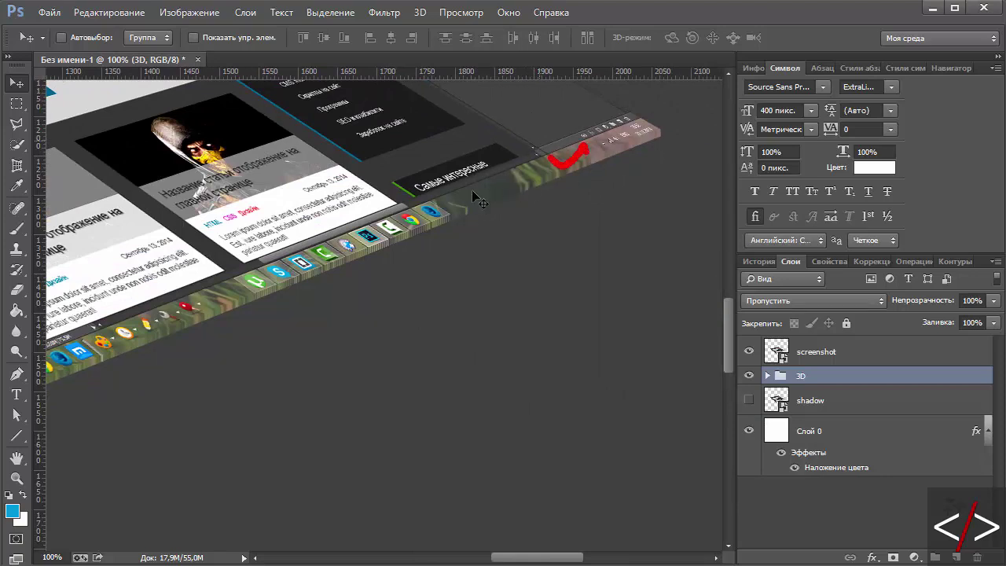
key(Escape)
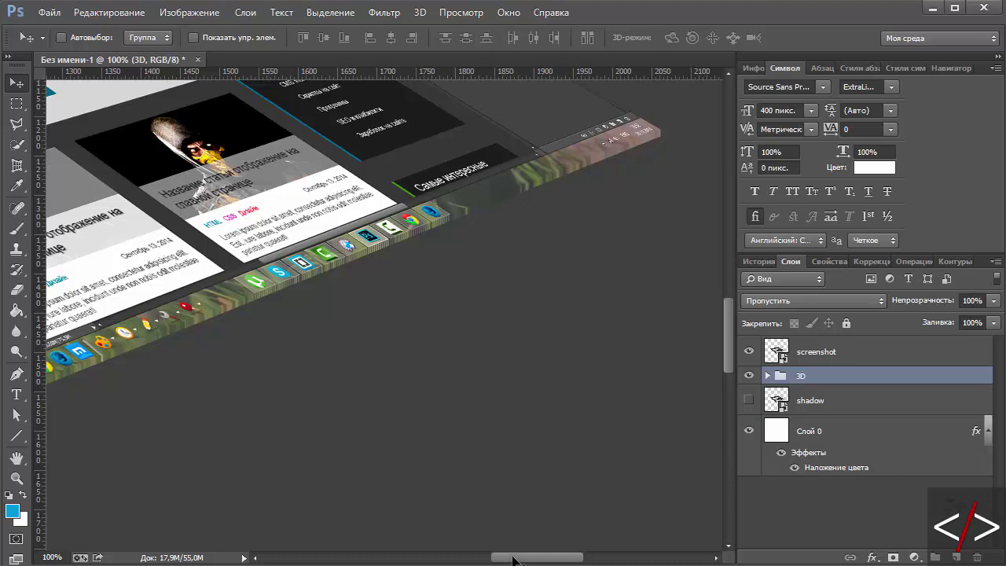
drag(513, 560, 465, 560)
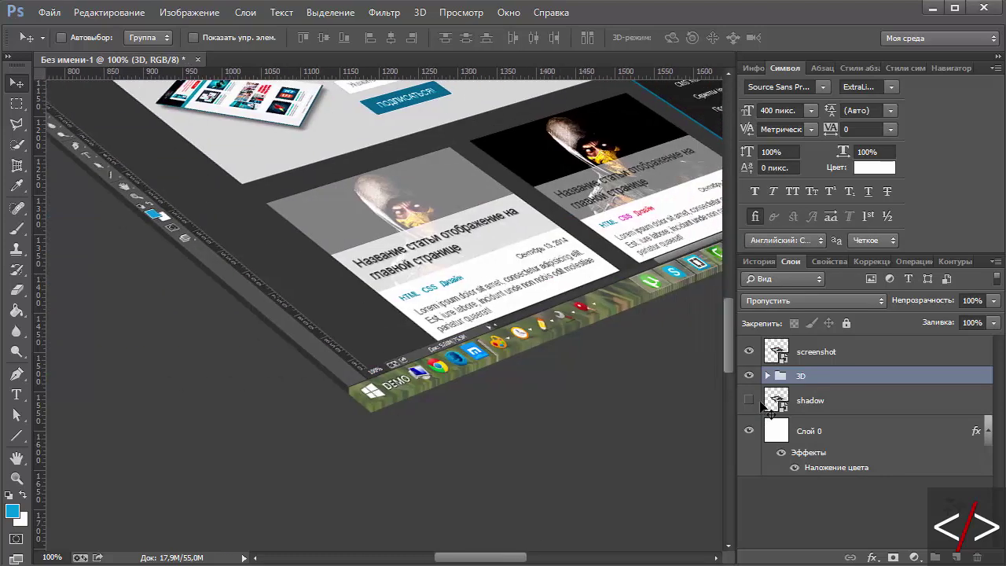
drag(784, 376, 944, 387)
Enable a black Color Overlay in the 3D group's layer style
double_click(940, 386)
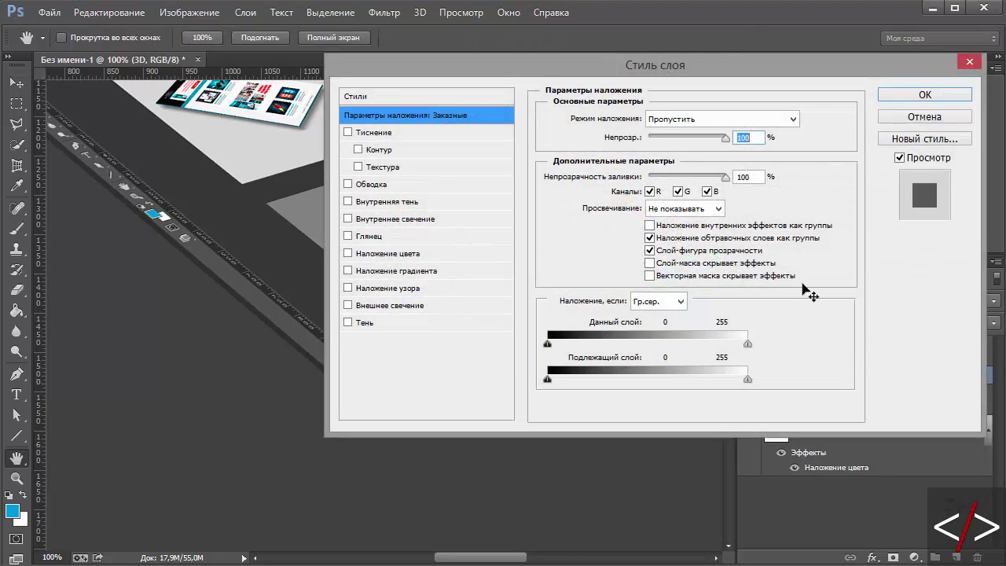
mouse_move(656, 75)
mouse_down()
mouse_move(612, 93)
mouse_move(604, 83)
mouse_up()
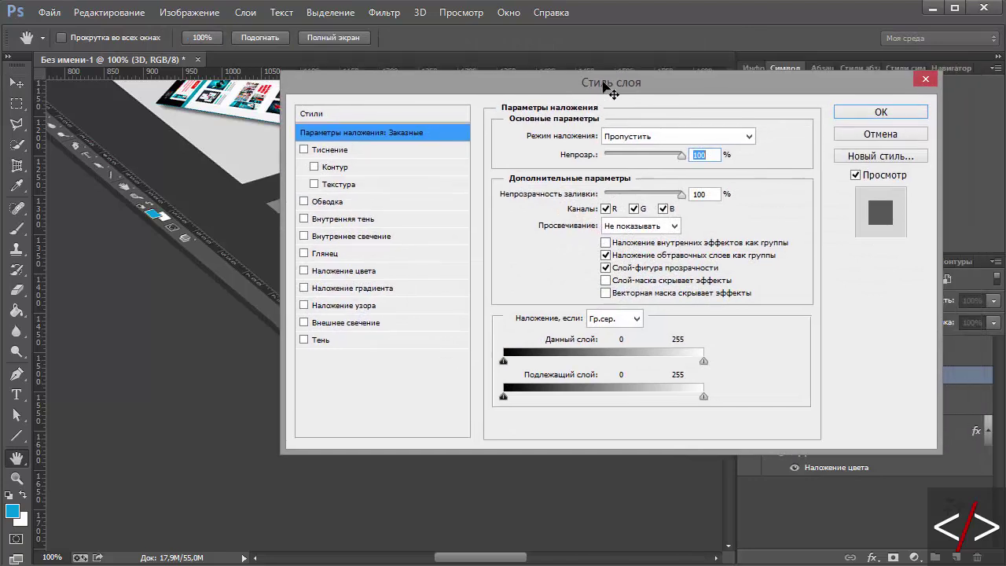
click(304, 270)
click(346, 273)
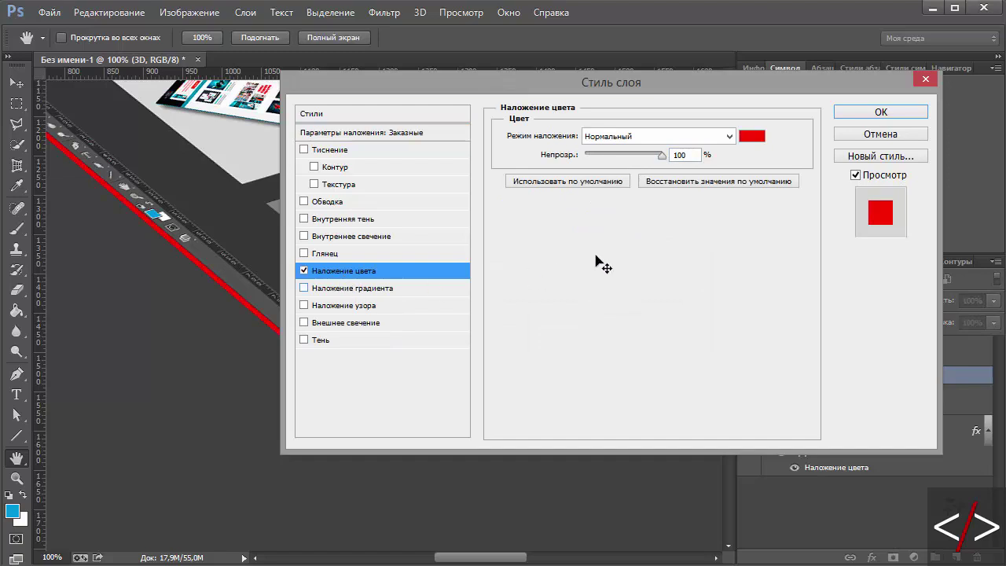
click(753, 136)
drag(566, 431, 490, 477)
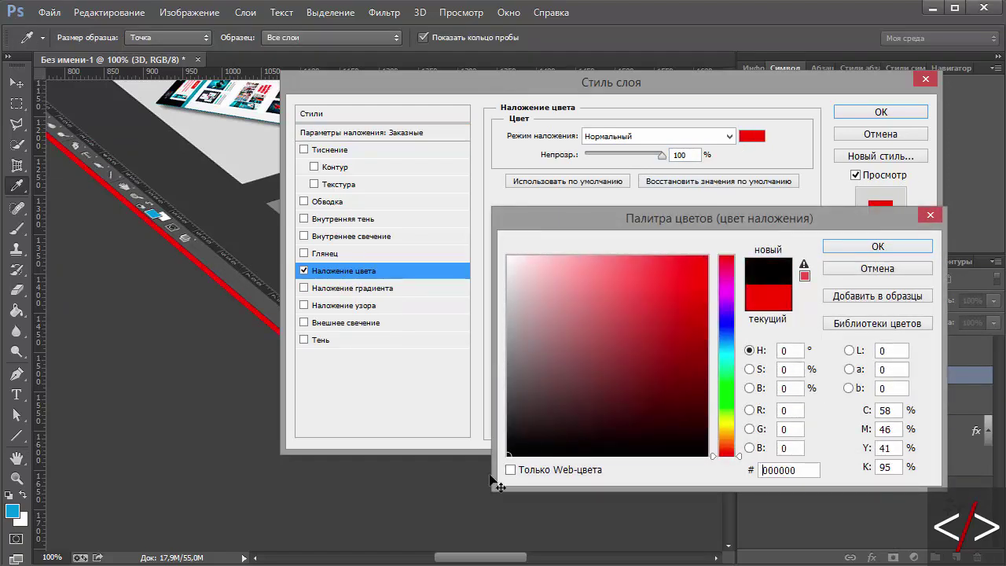
click(878, 246)
Lower the 3D group's overlay opacity to 38% and apply the style
mouse_move(590, 79)
mouse_down()
mouse_move(664, 198)
mouse_move(786, 157)
mouse_up()
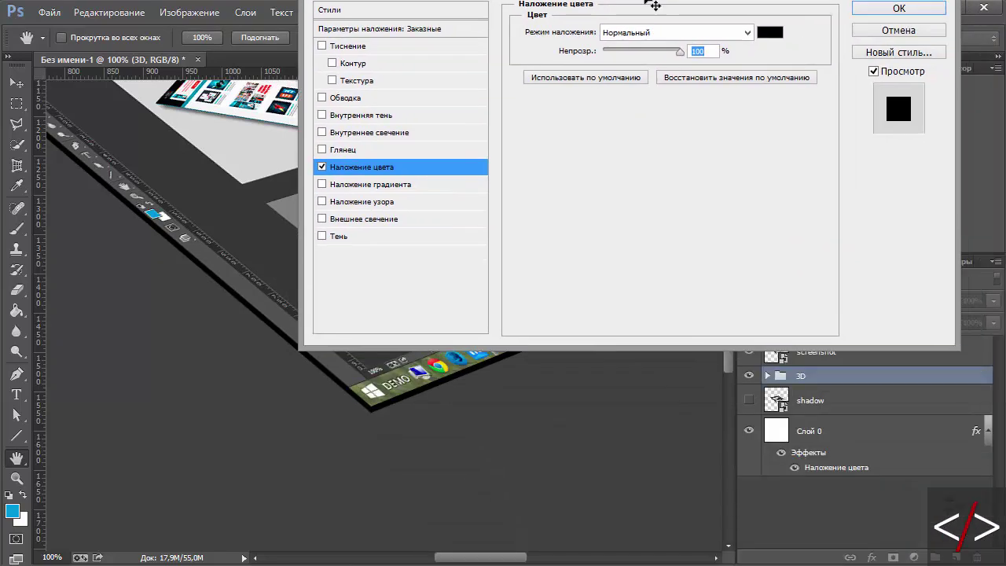
drag(786, 157, 559, 0)
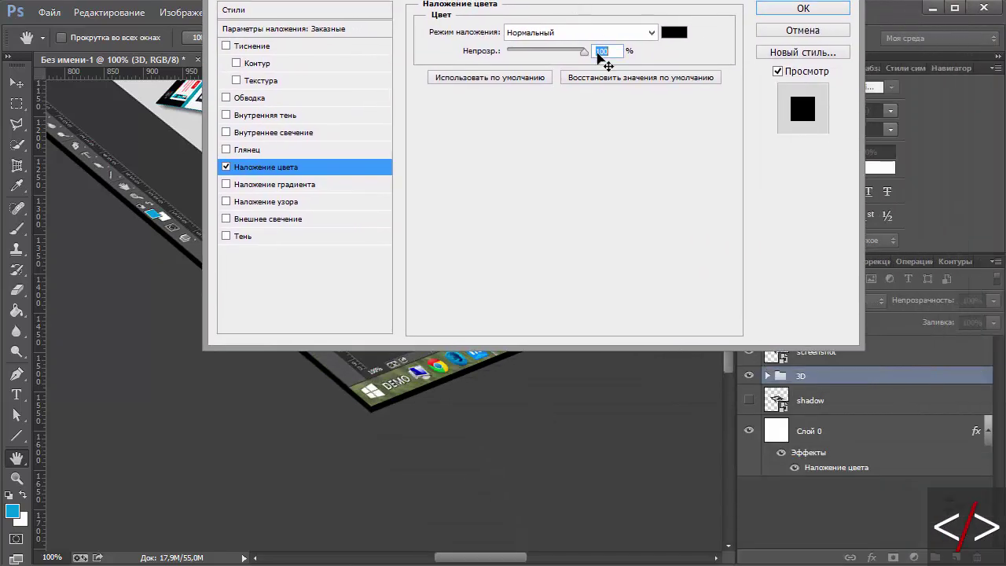
mouse_move(584, 51)
mouse_down()
mouse_move(537, 51)
mouse_move(485, 496)
mouse_up()
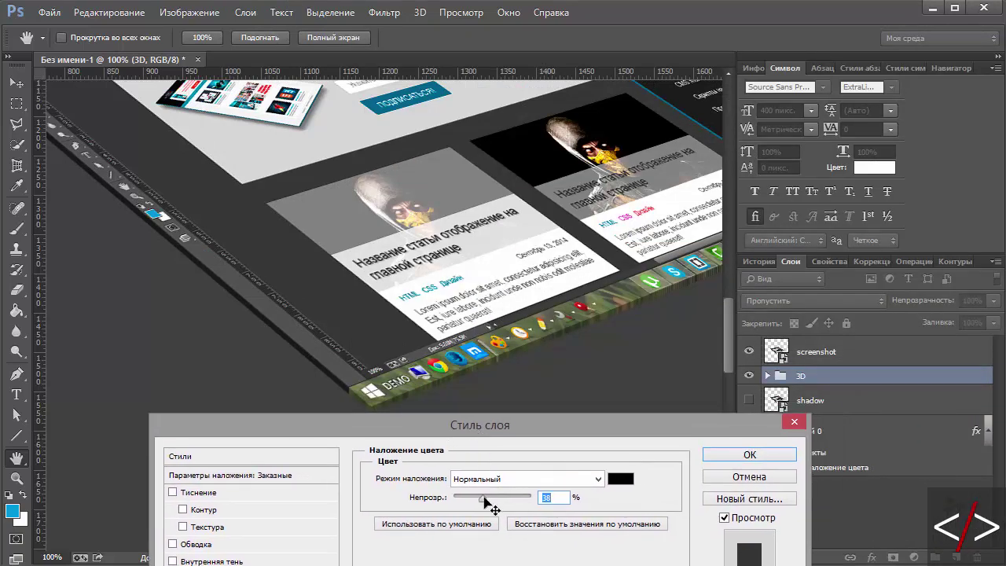
click(749, 455)
drag(485, 561, 529, 563)
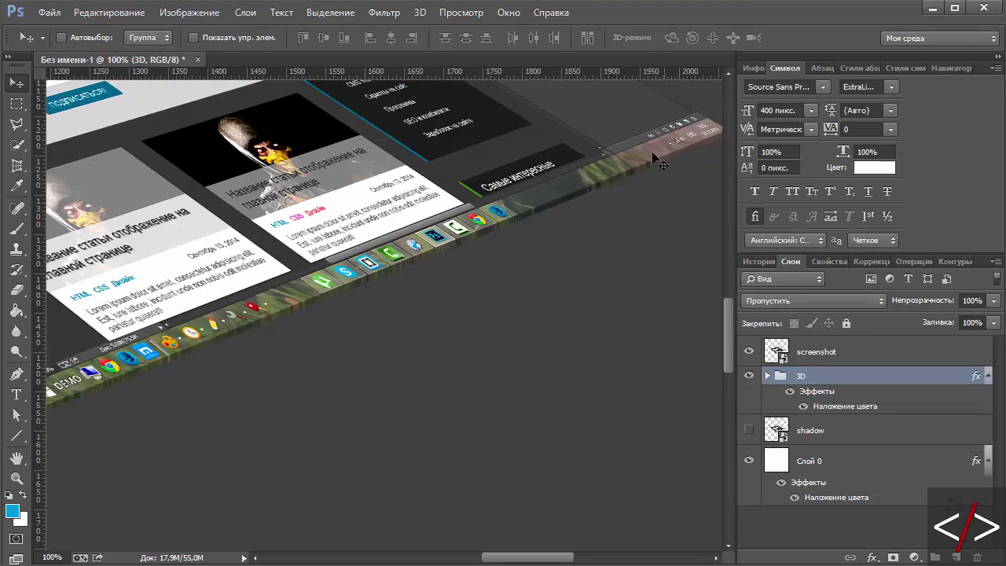
drag(532, 561, 445, 562)
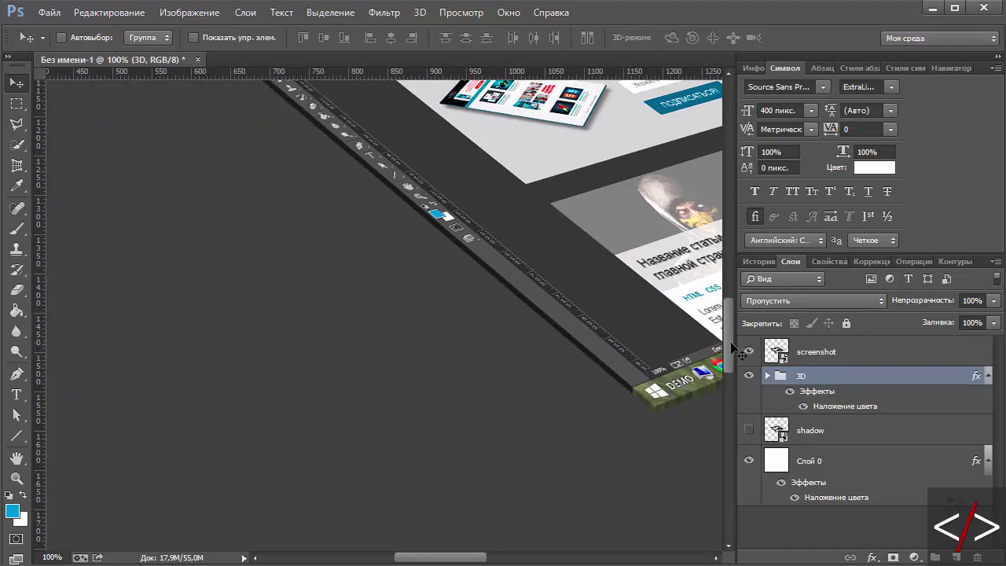
scroll(737, 353, up, 5)
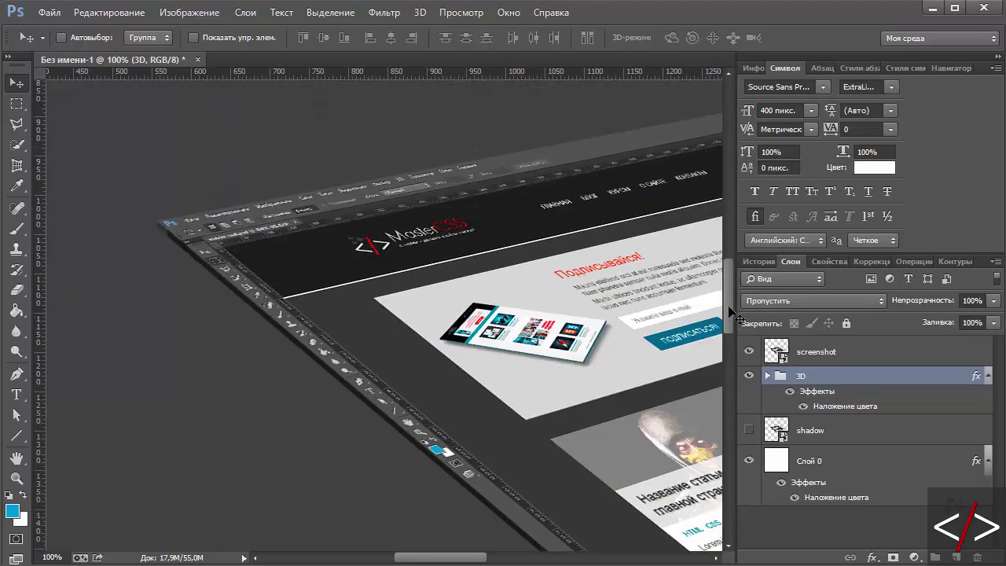
scroll(733, 352, down, 3)
scroll(737, 354, down, 3)
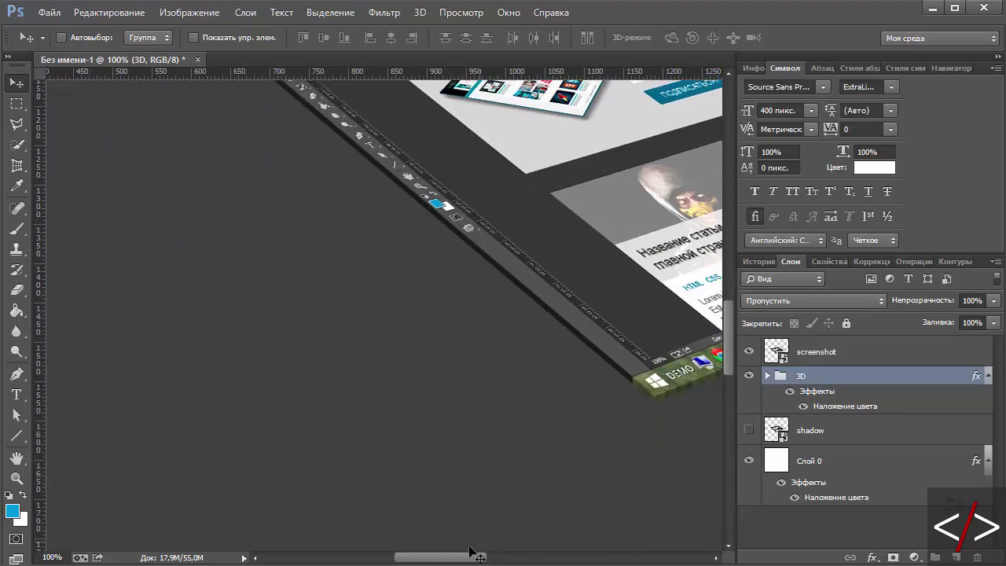
drag(479, 563, 501, 563)
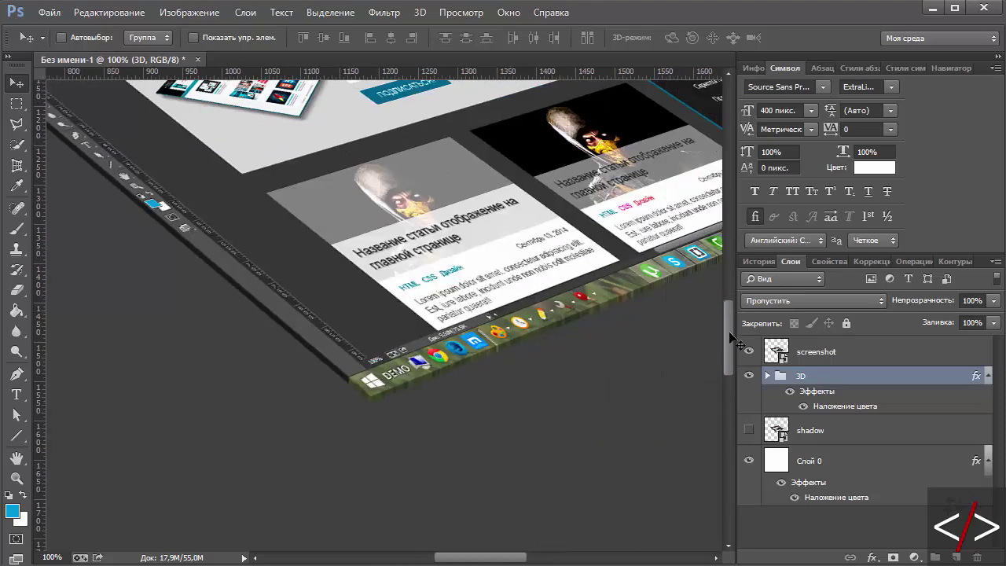
scroll(731, 322, up, 3)
drag(731, 321, 731, 290)
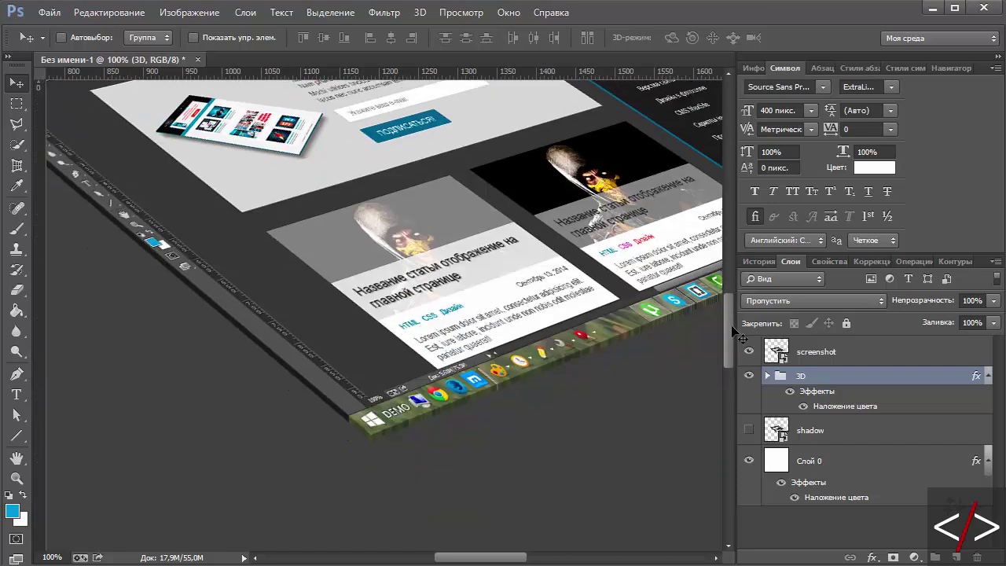
scroll(734, 317, down, 2)
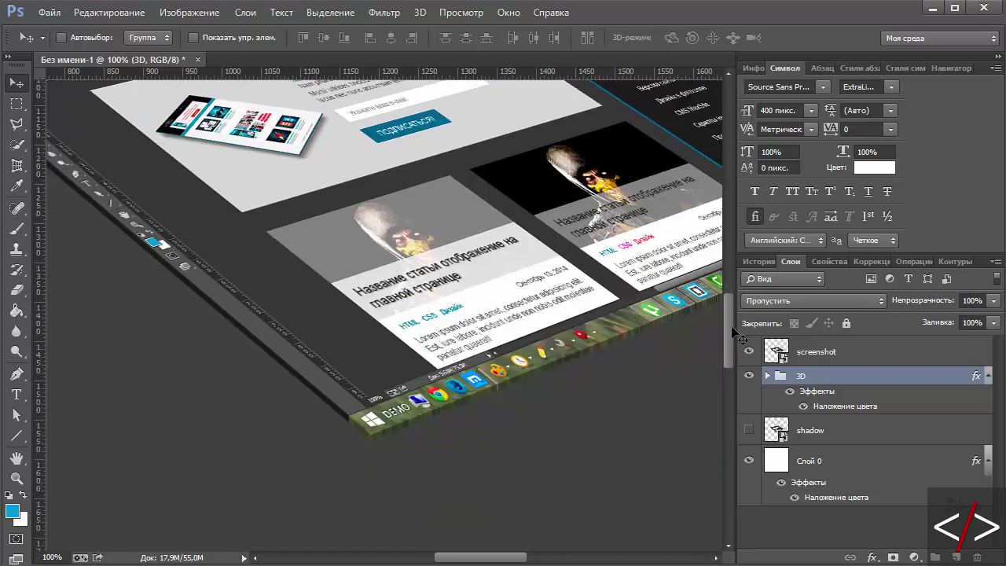
Unhide the shadow layer and give it a #000000 Color Overlay
click(849, 429)
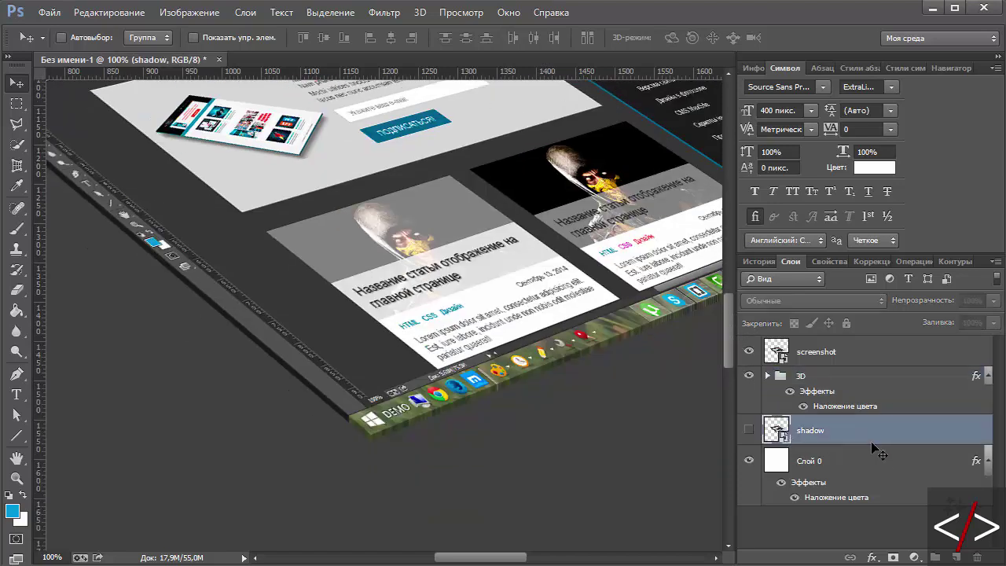
click(749, 430)
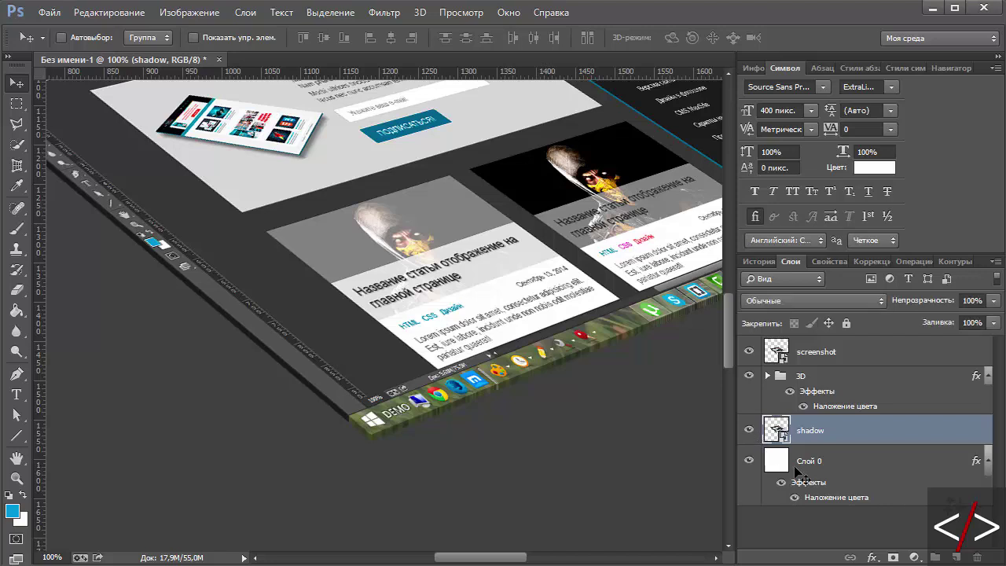
double_click(936, 433)
mouse_move(578, 420)
mouse_down()
mouse_move(548, 334)
mouse_move(518, 118)
mouse_up()
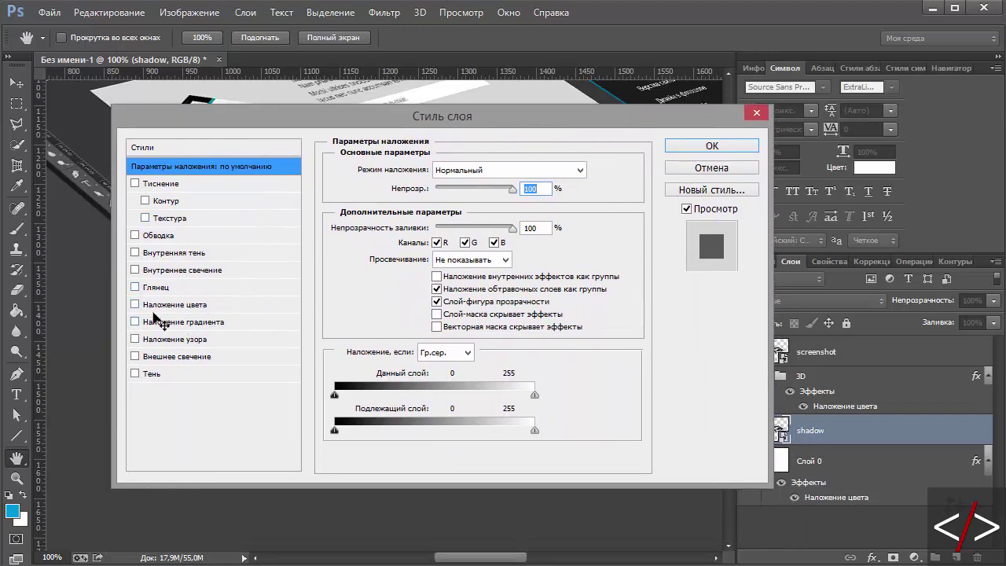
click(158, 304)
click(586, 170)
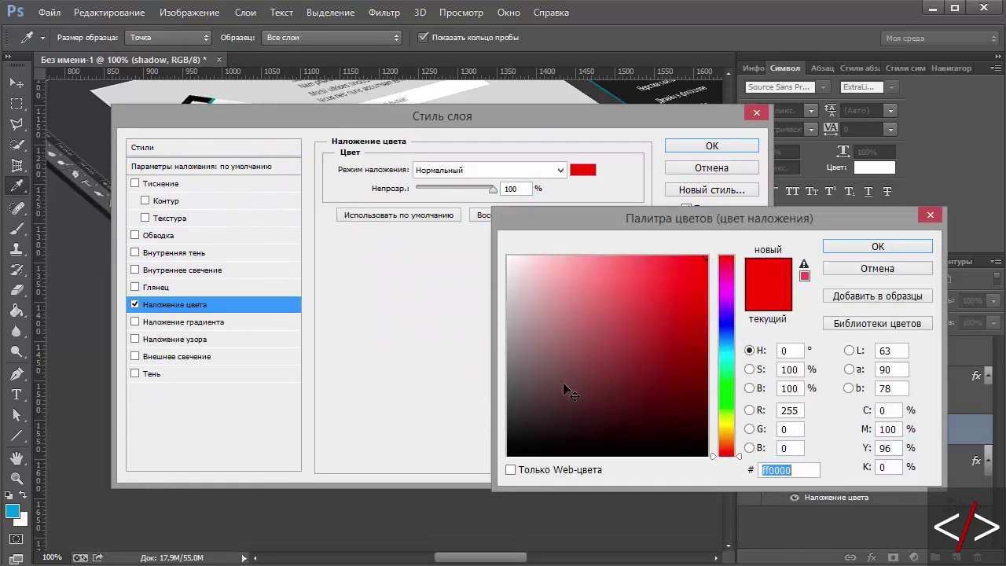
text(000000)
click(835, 247)
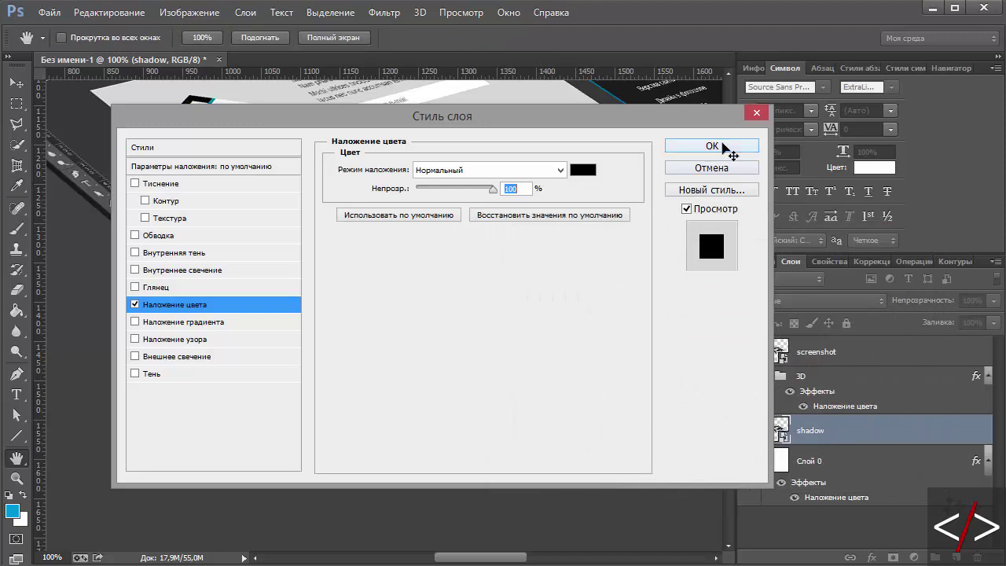
click(708, 145)
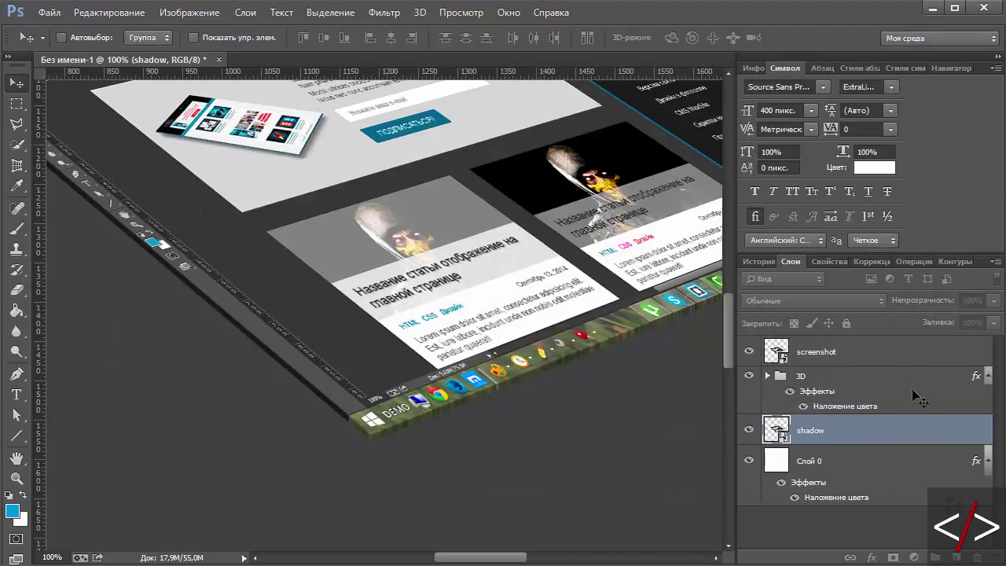
Rasterize the shadow's layer style and shift the shadow down-right beneath the mockup
right_click(810, 429)
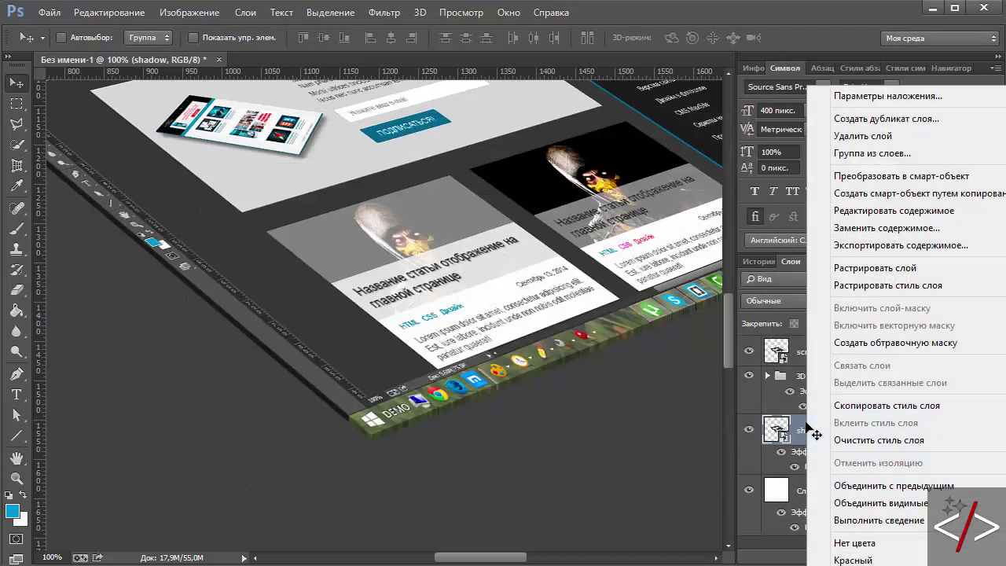
click(870, 286)
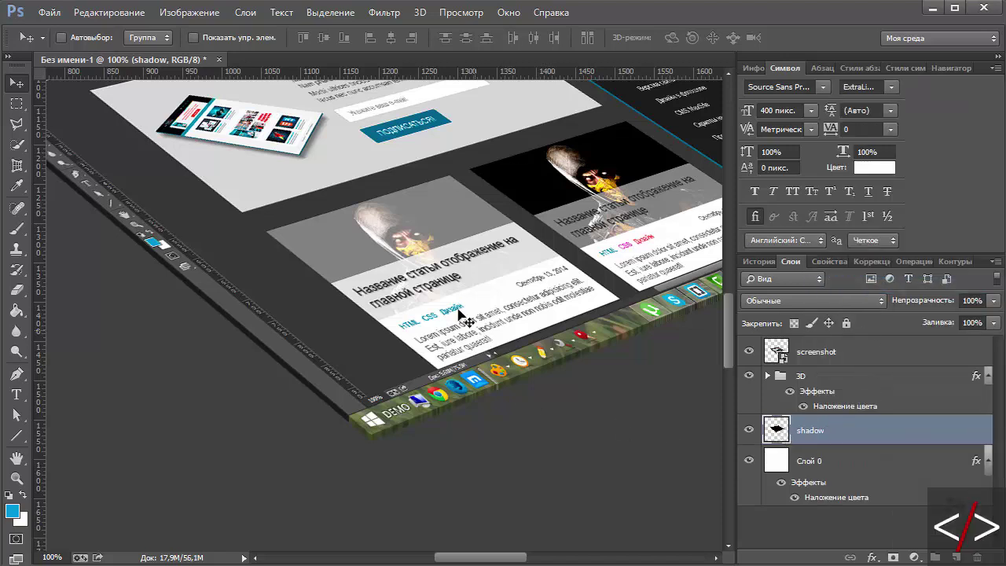
drag(405, 281, 386, 378)
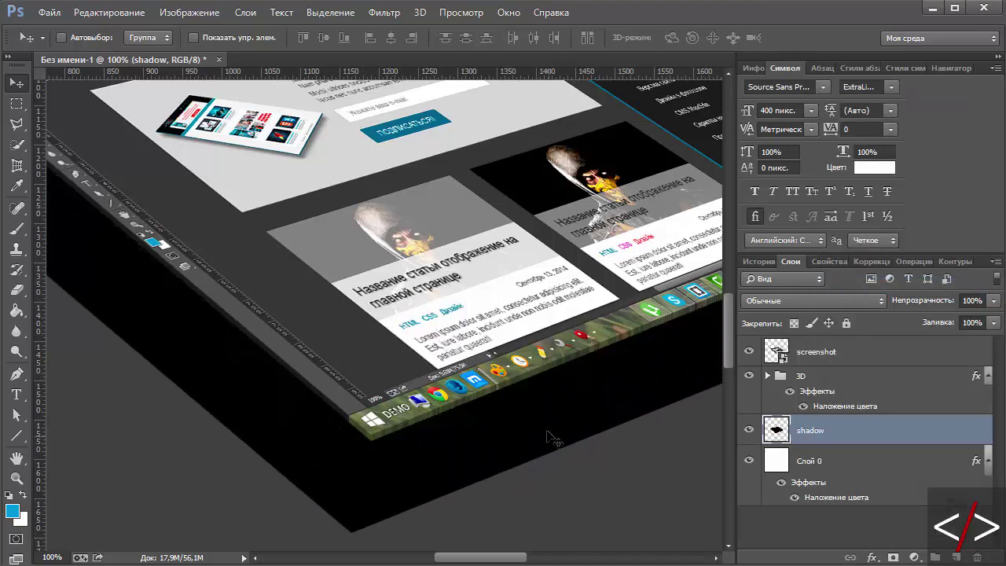
key(ctrl+f)
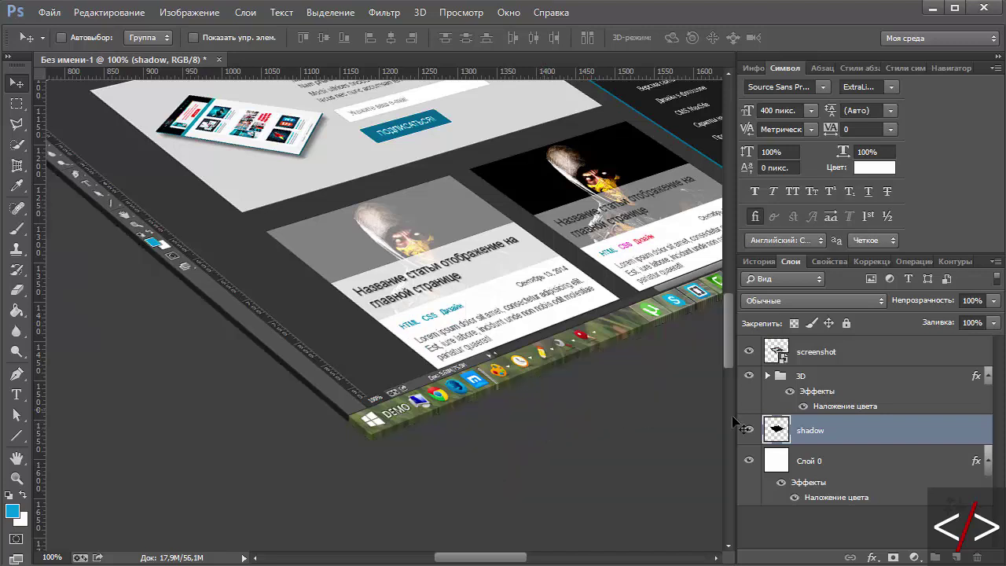
Undo the repeated filter and apply a 25-pixel Gaussian Blur to the shadow
drag(482, 561, 467, 561)
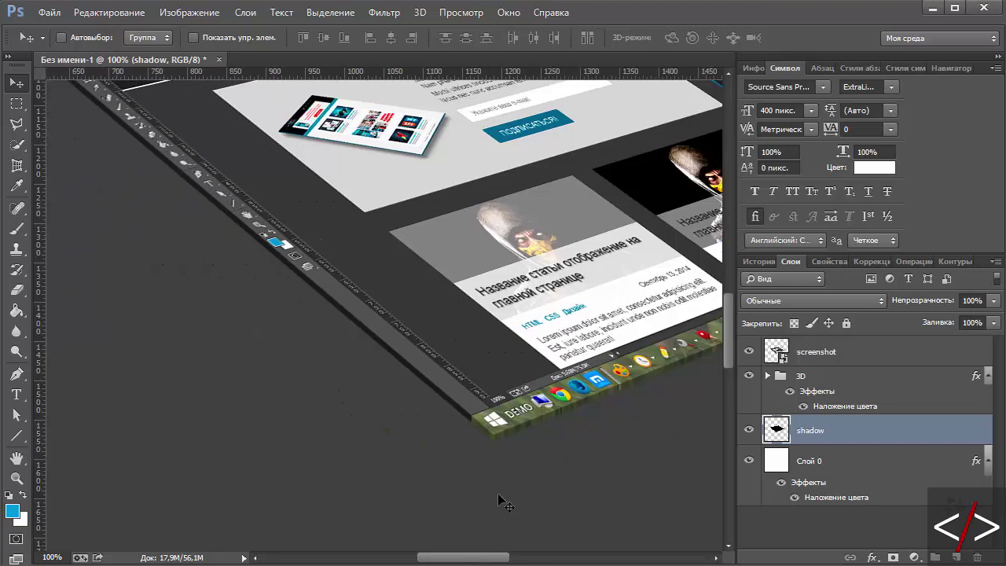
key(ctrl+z)
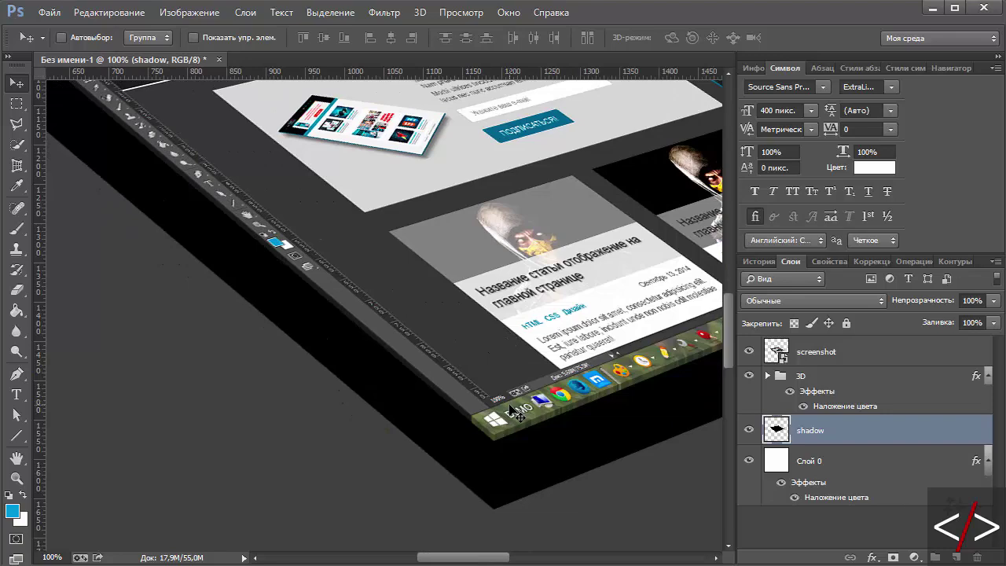
key(ctrl+z)
click(384, 12)
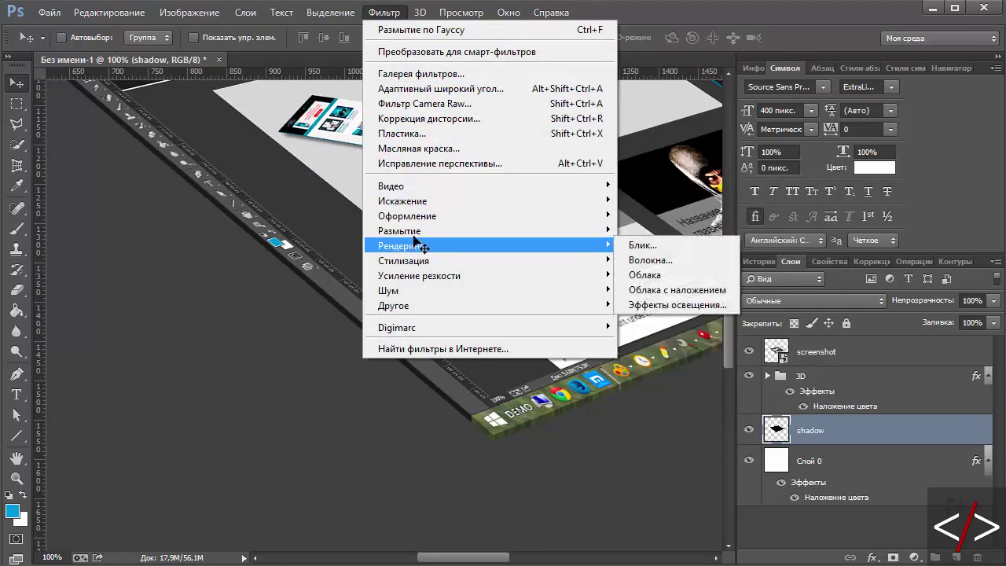
mouse_move(400, 230)
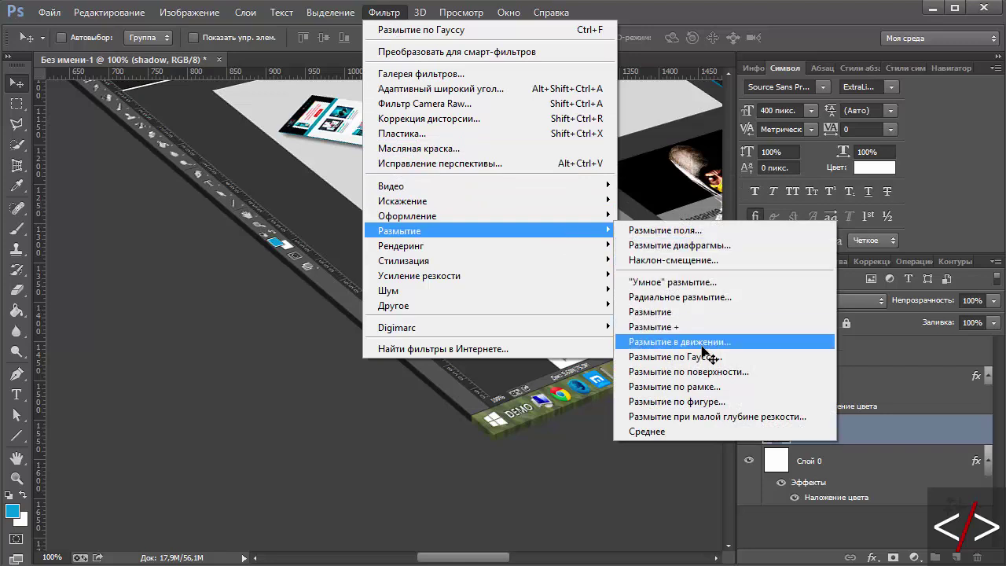
click(704, 356)
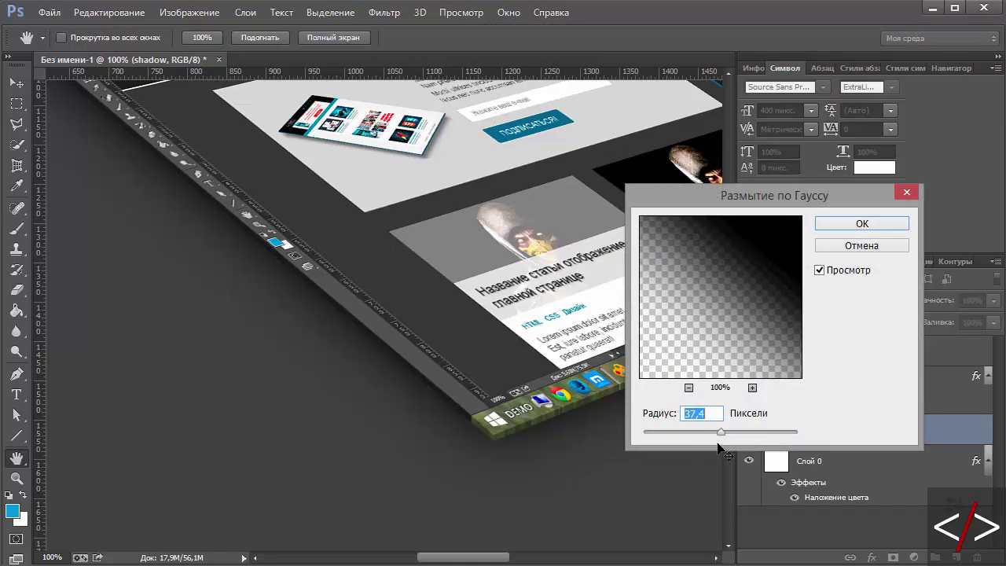
drag(720, 432, 709, 433)
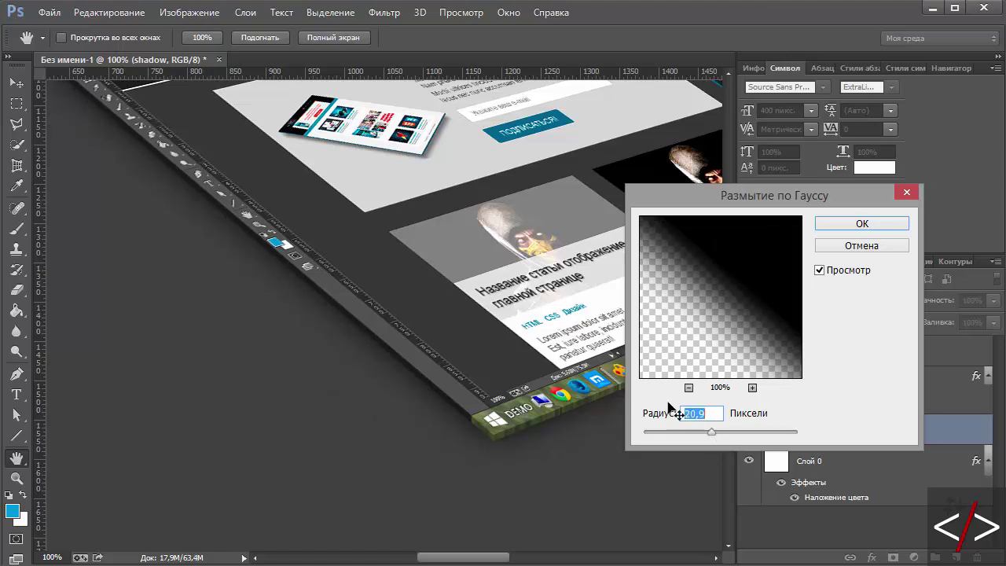
drag(712, 433, 714, 432)
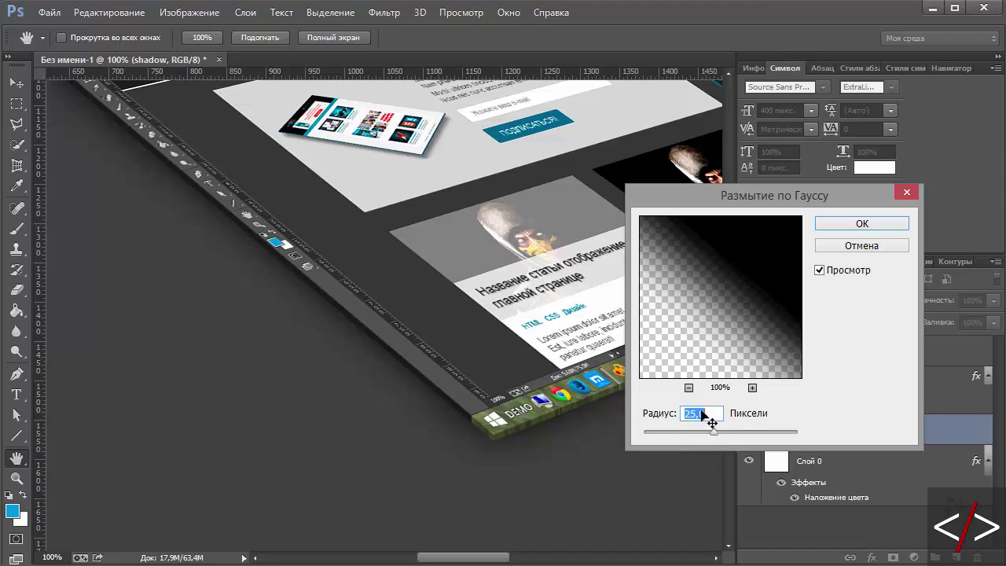
click(862, 224)
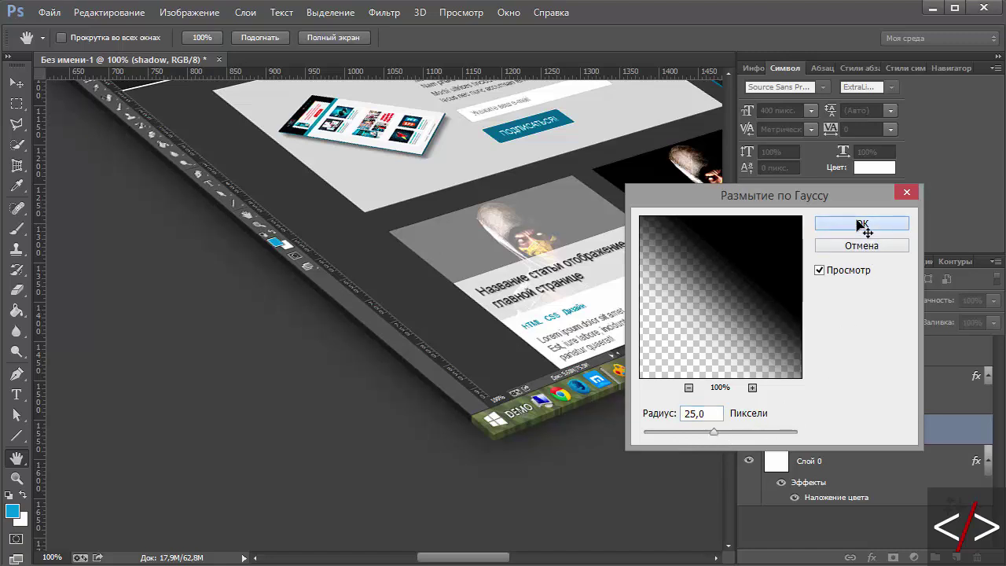
Zoom out and drag the blurred shadow 28 px lower beneath the screenshot
drag(485, 558, 493, 557)
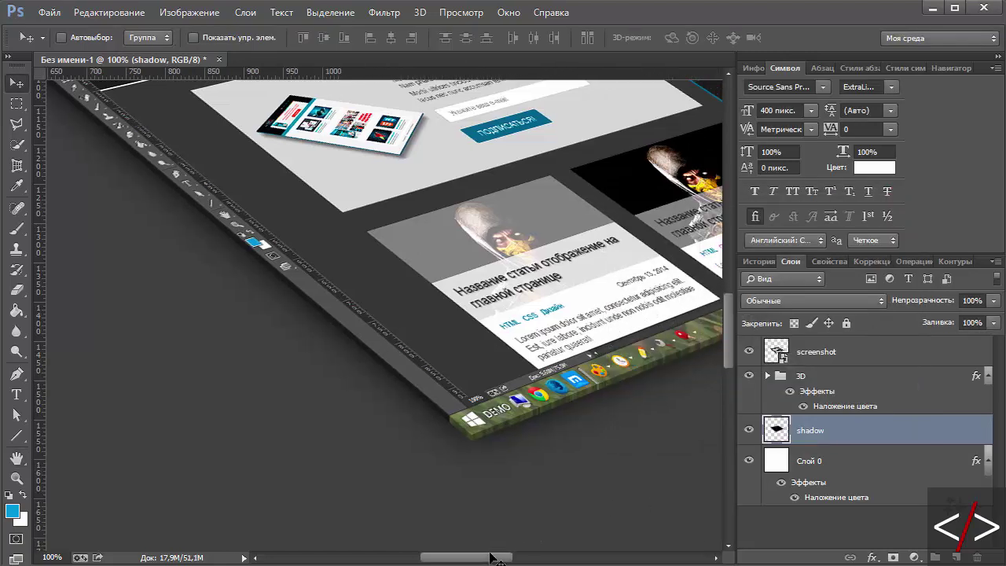
key(ctrl+minus)
key(ctrl+minus)
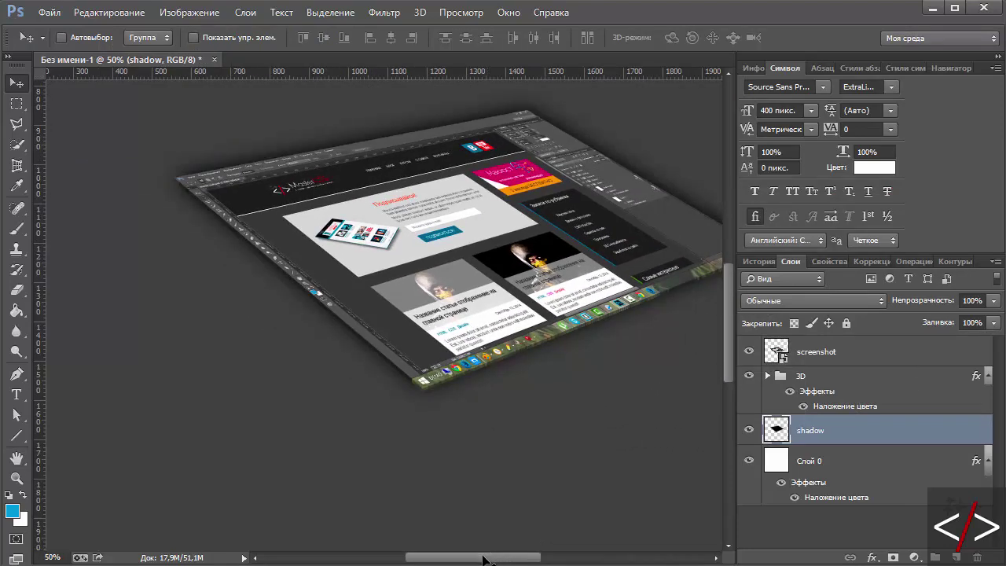
drag(489, 554, 503, 557)
drag(360, 270, 361, 281)
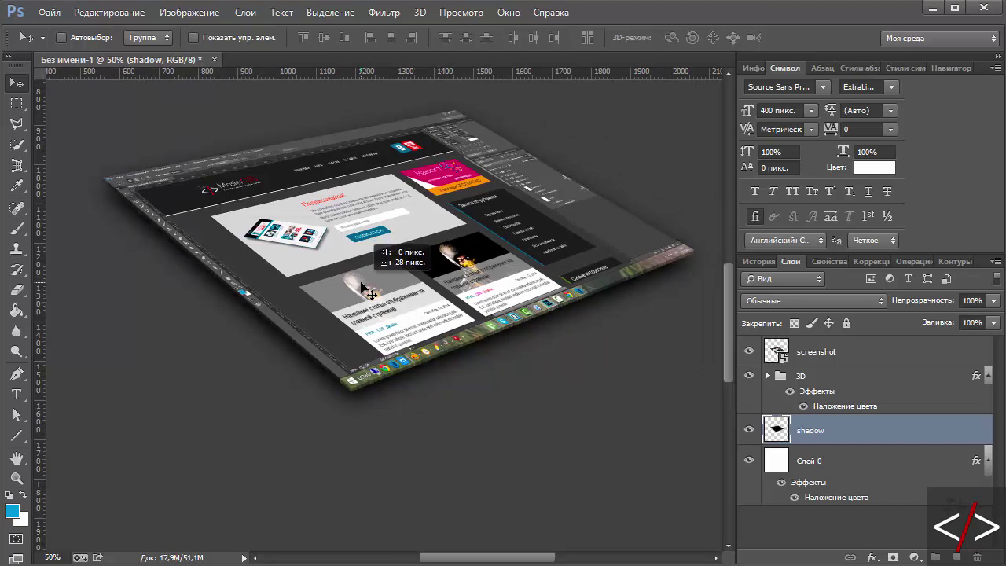
drag(361, 288, 361, 287)
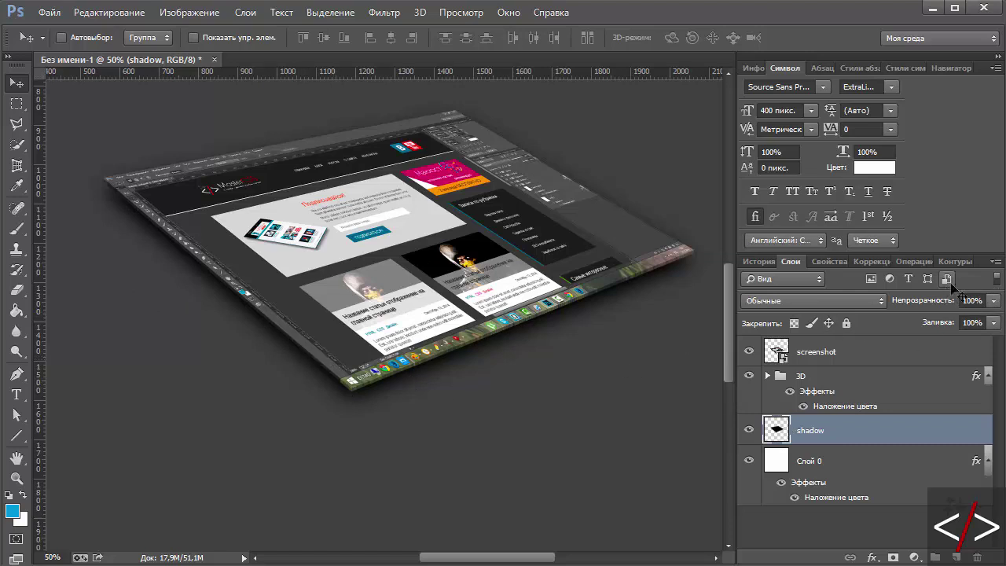
Drop the shadow layer's opacity to about 47%, then deselect the layer
click(994, 301)
drag(985, 318, 957, 314)
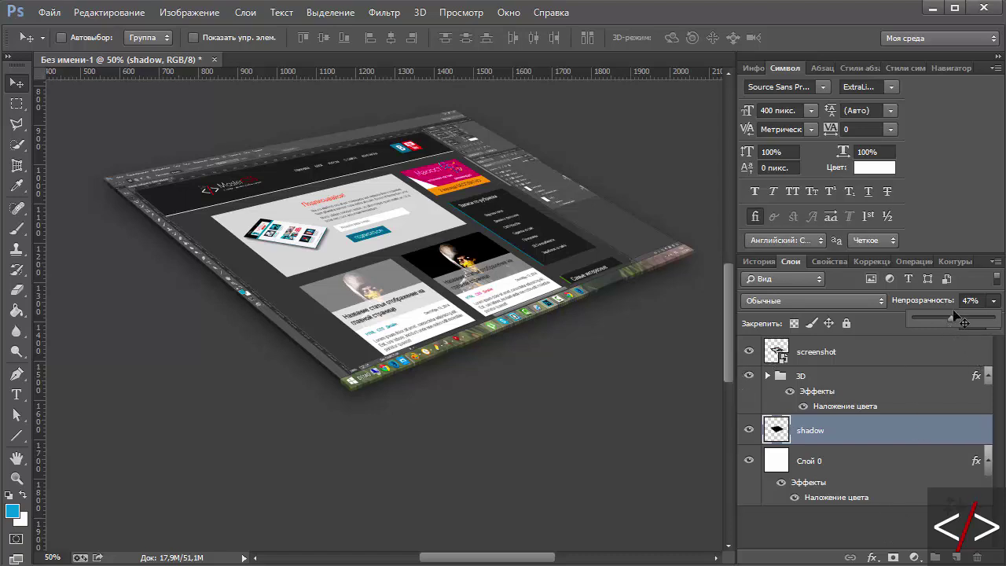
click(842, 530)
click(854, 514)
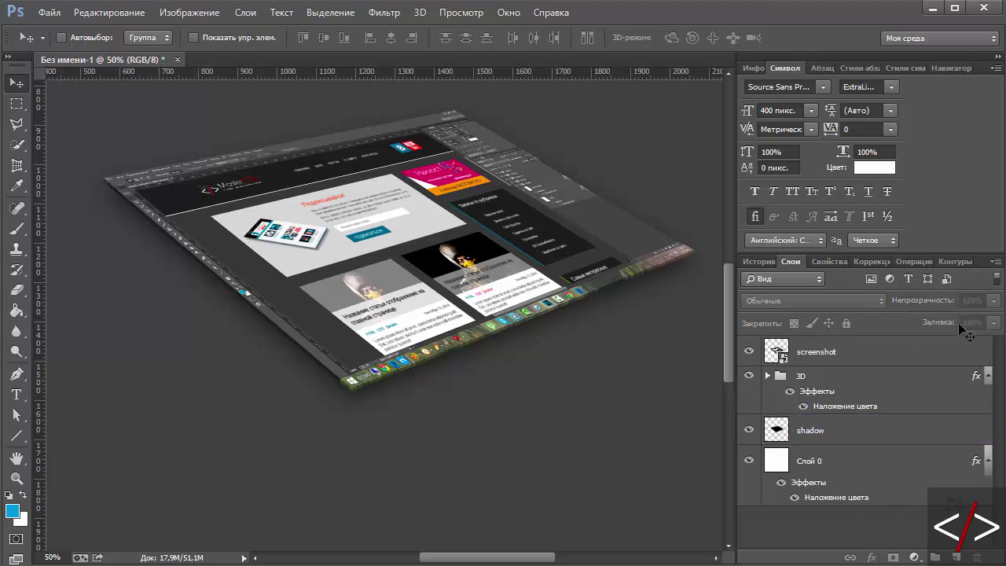
drag(516, 561, 519, 561)
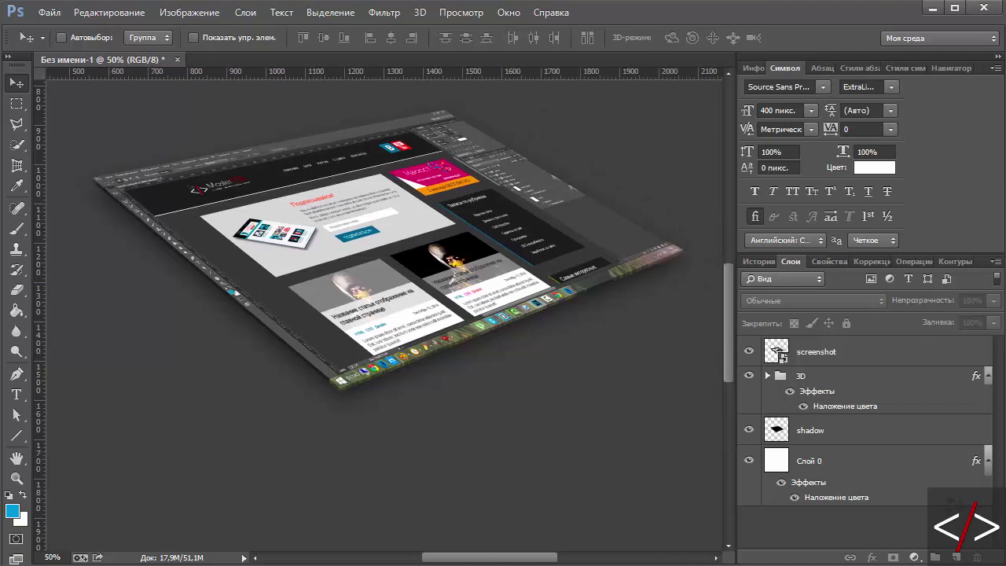
drag(726, 390, 731, 365)
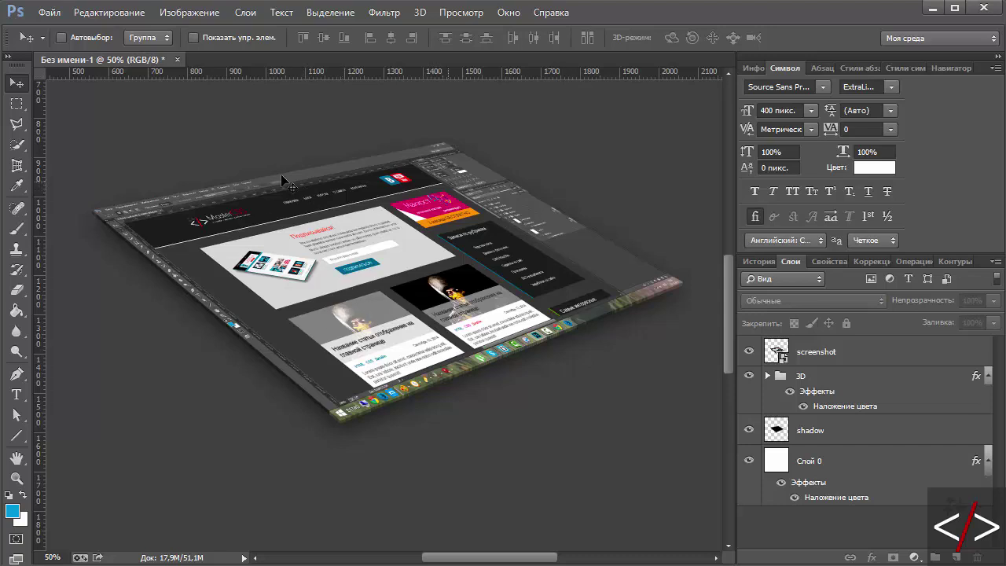
Hide Слой 0, Merge Visible into the shadow layer, and zoom out to 25%
click(749, 462)
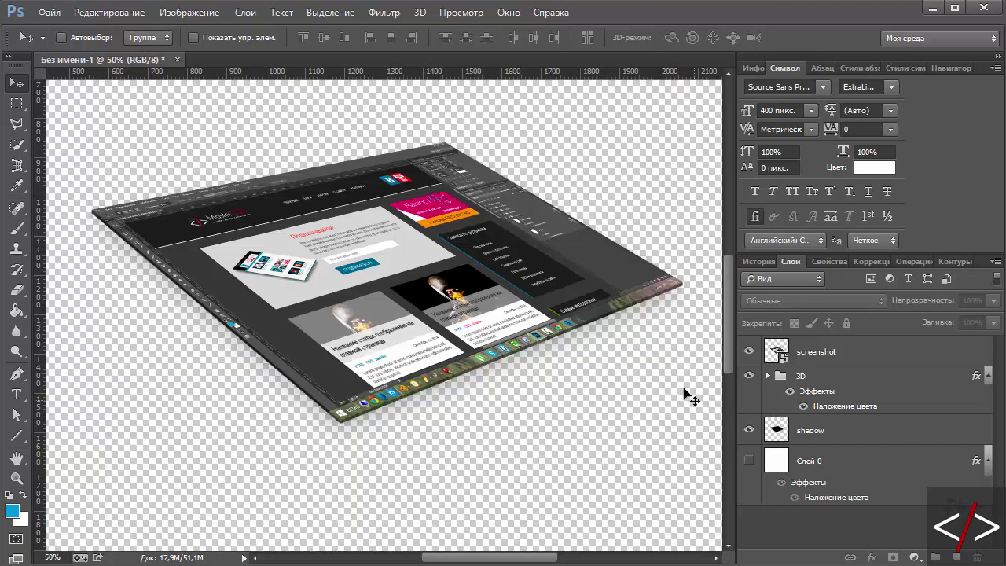
right_click(807, 427)
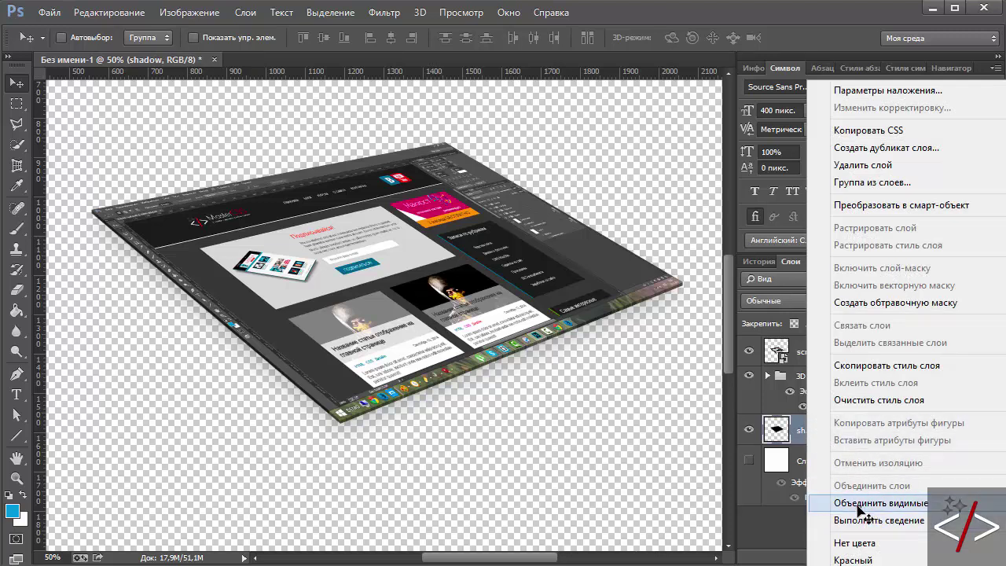
click(853, 505)
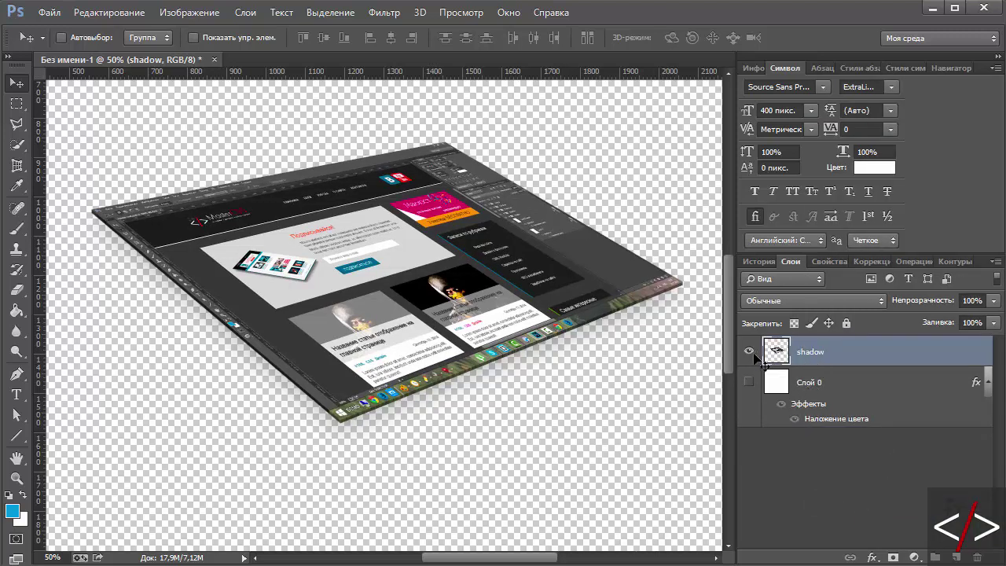
click(748, 352)
key(ctrl+minus)
key(ctrl+minus)
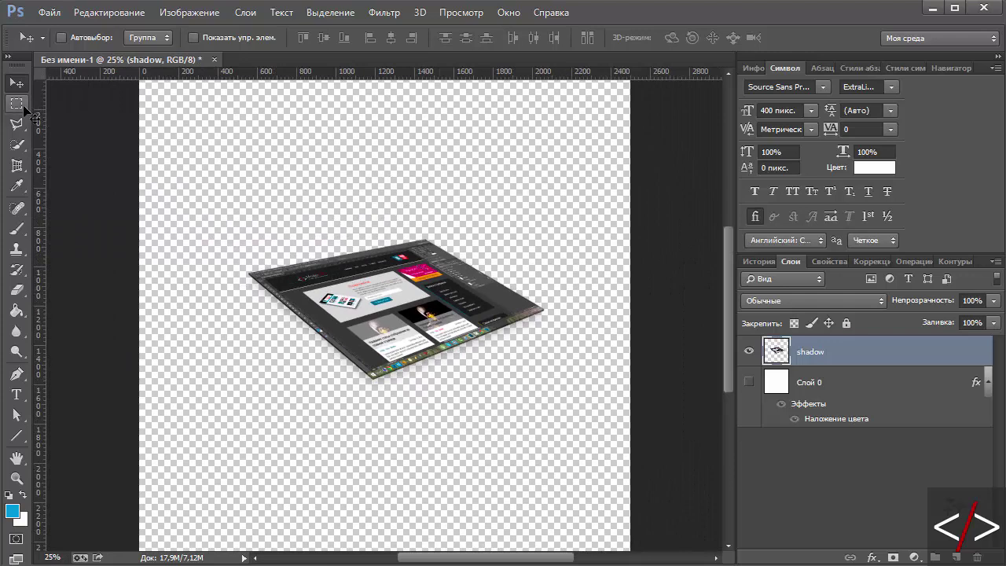
Marquee-select a full-width band around the mockup and cut it to the clipboard
click(16, 103)
mouse_move(140, 155)
mouse_down()
mouse_move(401, 346)
mouse_move(145, 200)
mouse_up()
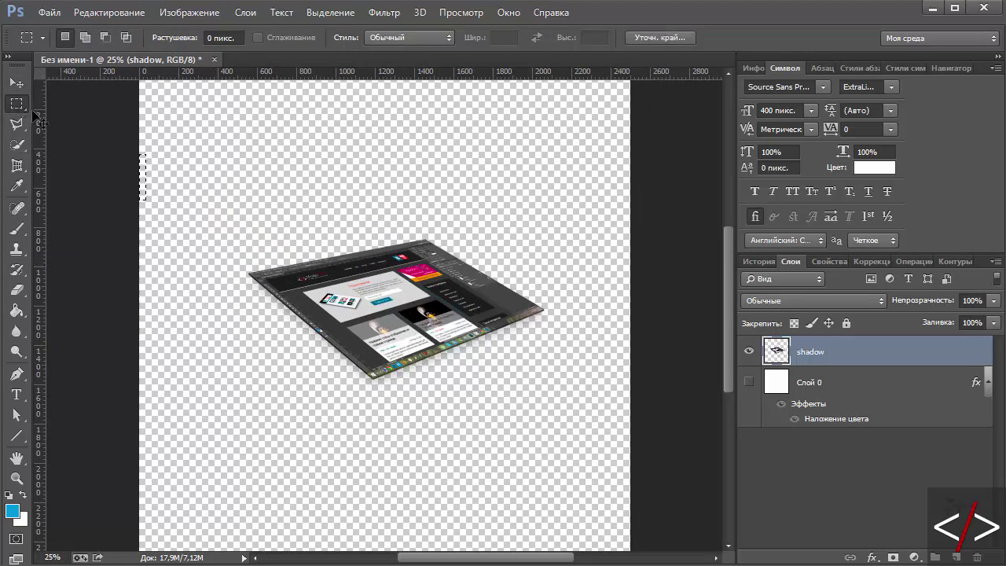
click(108, 149)
drag(118, 173, 664, 472)
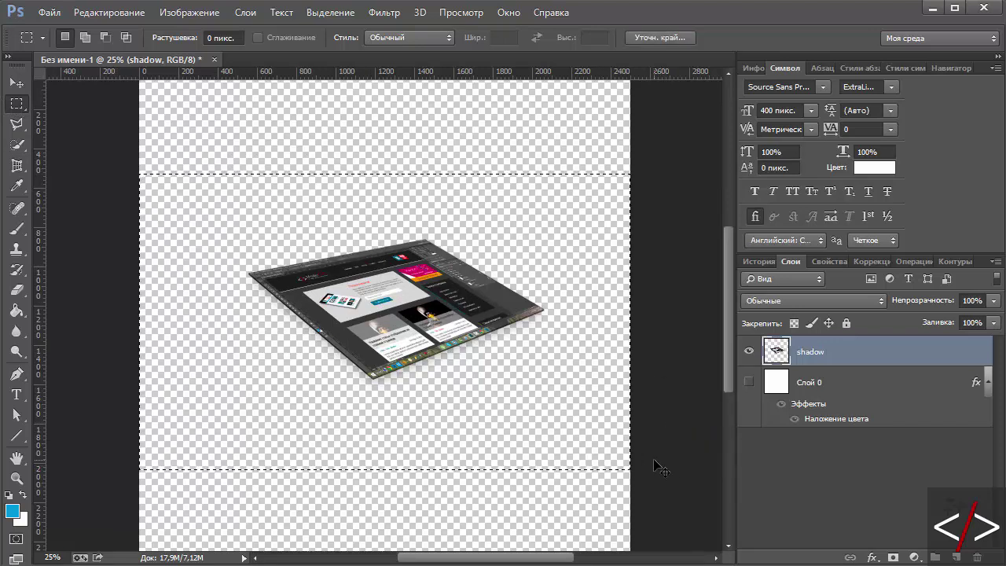
click(131, 14)
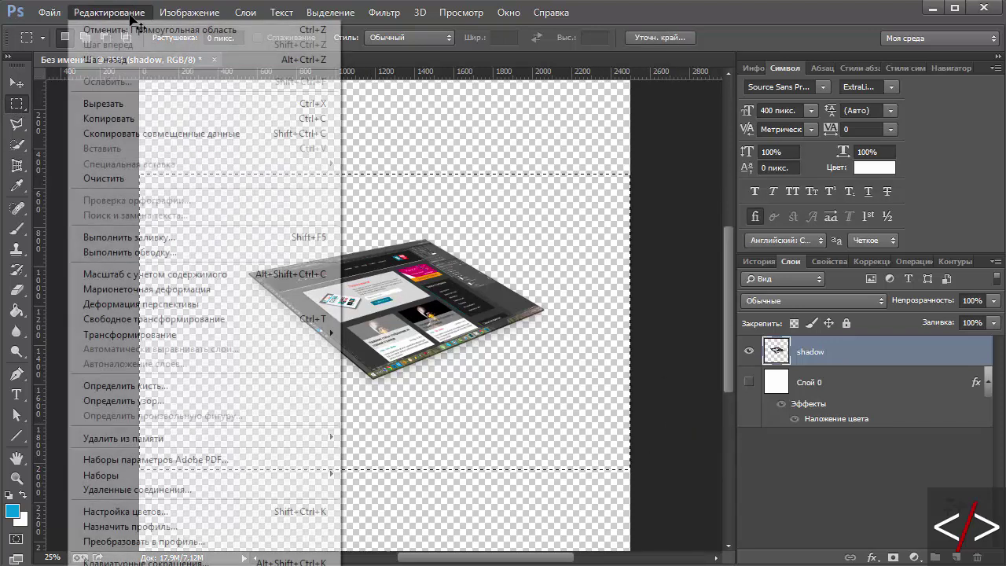
click(113, 110)
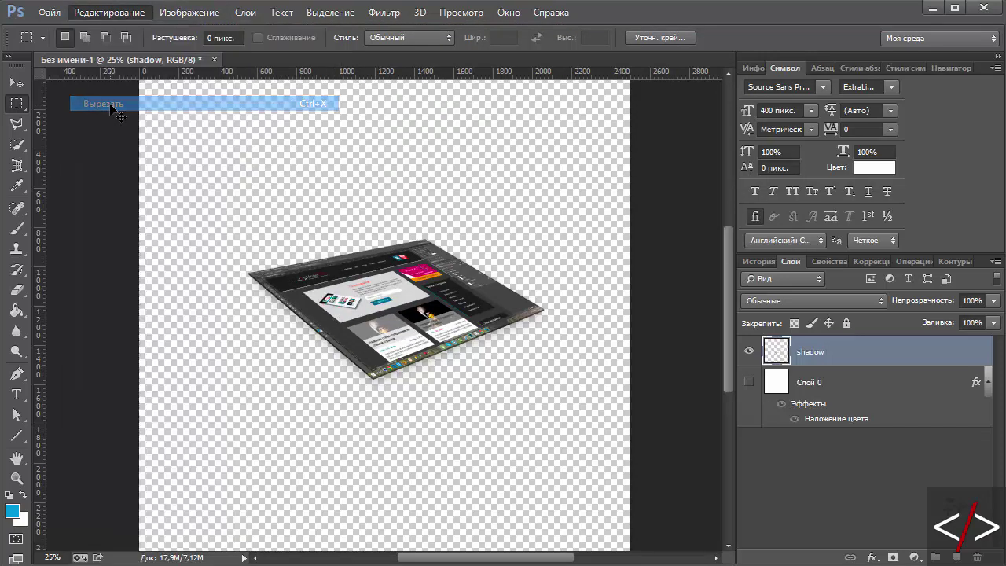
click(47, 14)
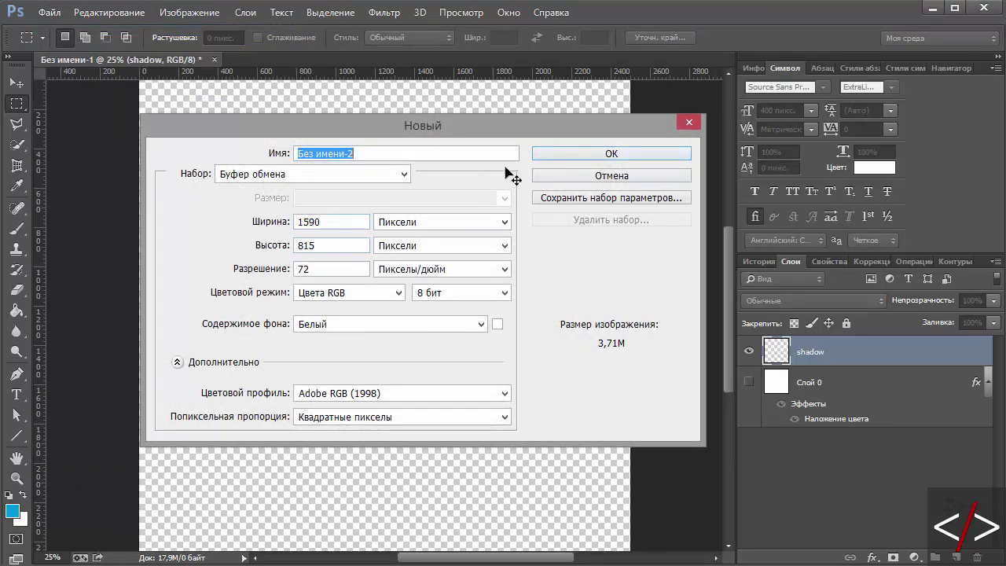
Create the 1590×815 document, paste the mockup as Слой 1, and hide Фон
click(553, 156)
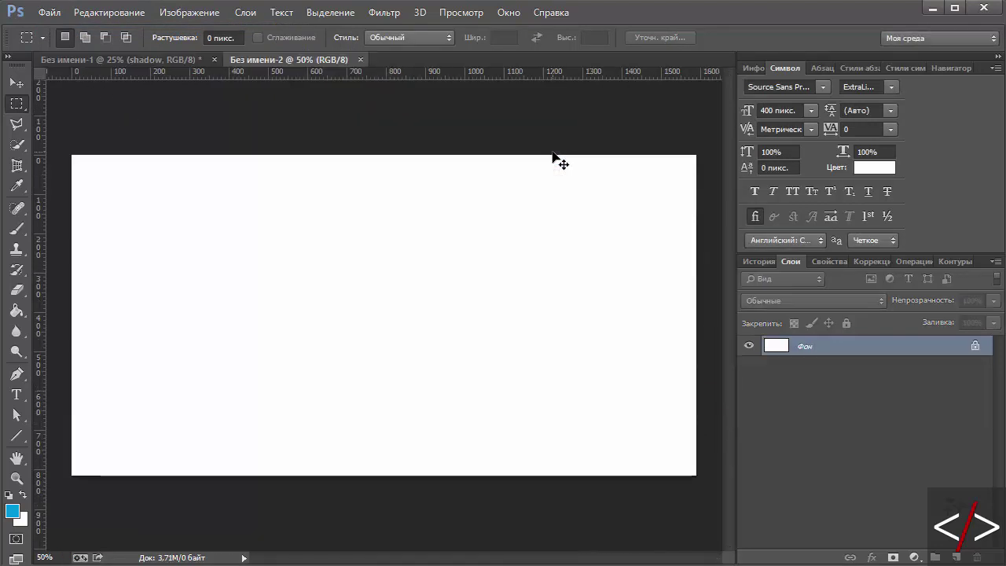
key(ctrl+v)
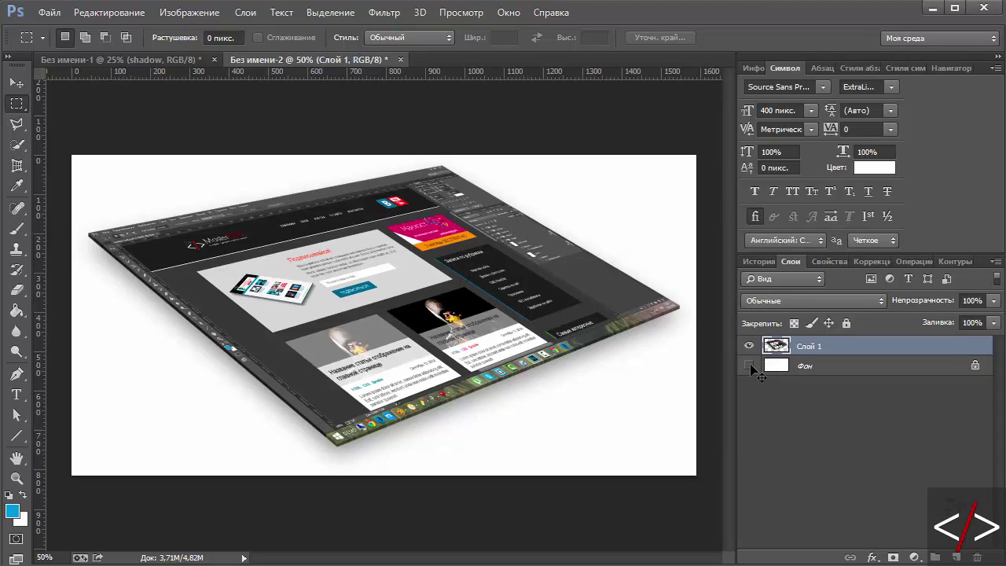
click(749, 366)
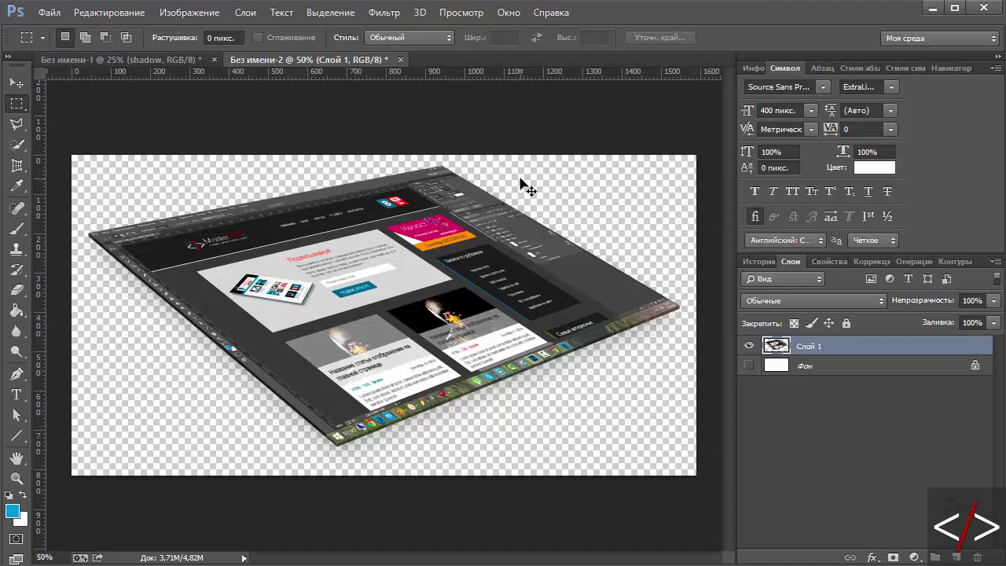
click(47, 12)
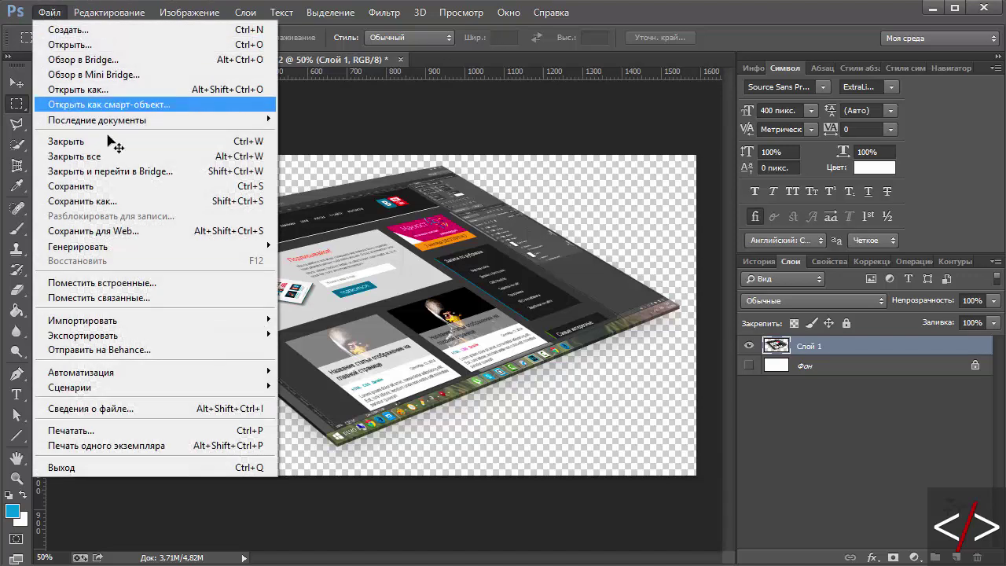
In Save for Web, set the transparent PNG-24 width to 700 px (700×359)
click(213, 234)
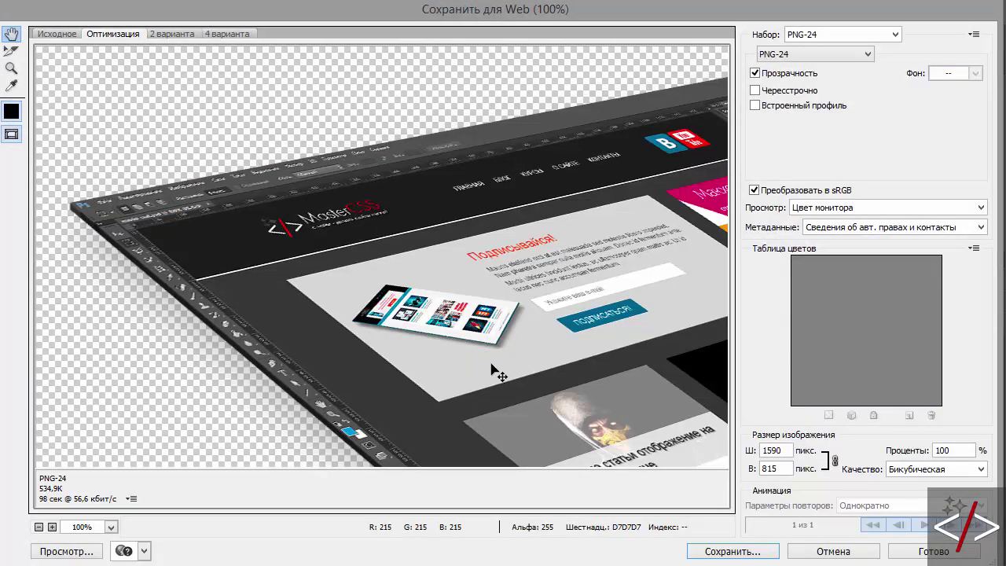
mouse_move(490, 370)
mouse_down()
mouse_move(400, 241)
mouse_move(448, 372)
mouse_up()
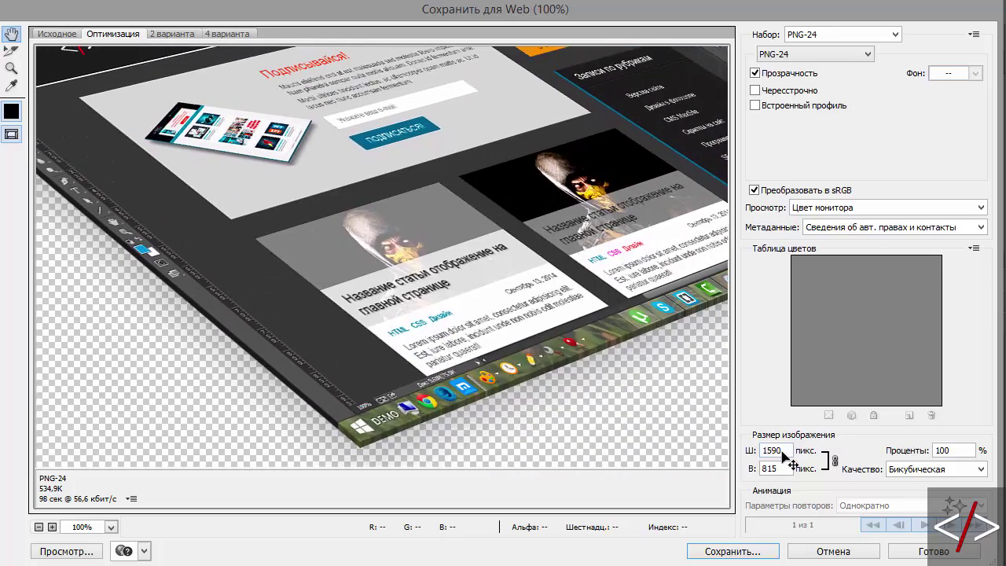
click(774, 450)
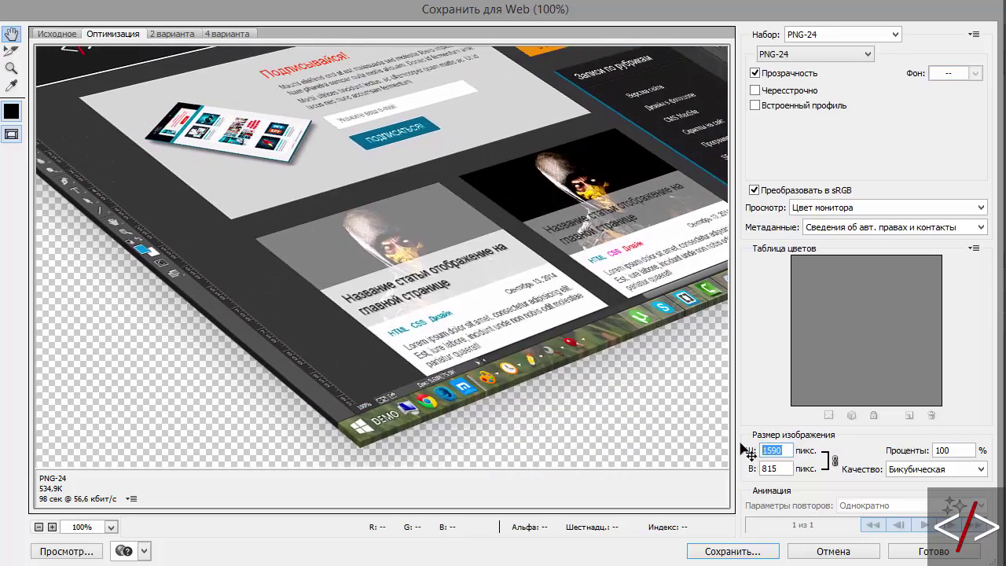
text(5)
click(787, 469)
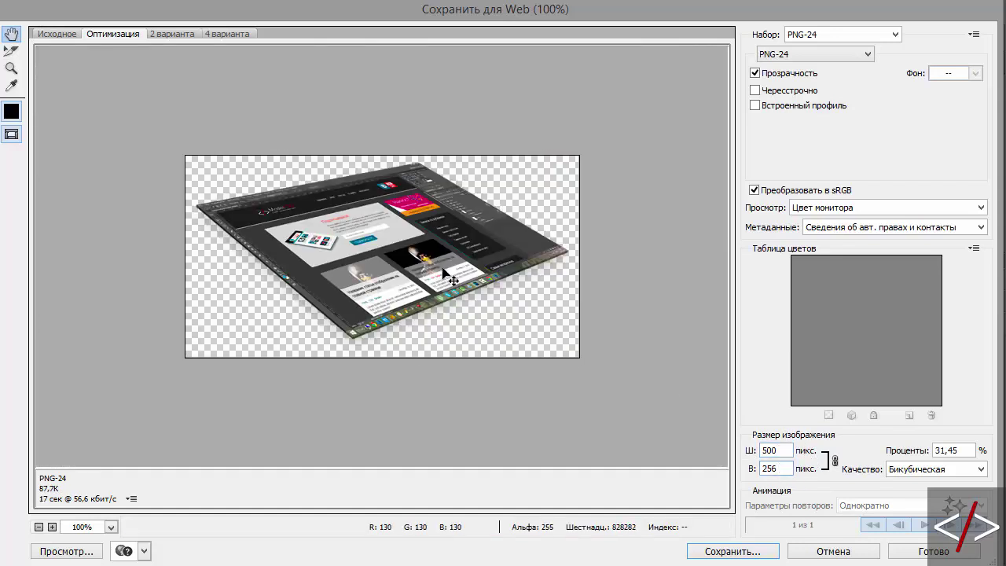
double_click(769, 450)
text(700)
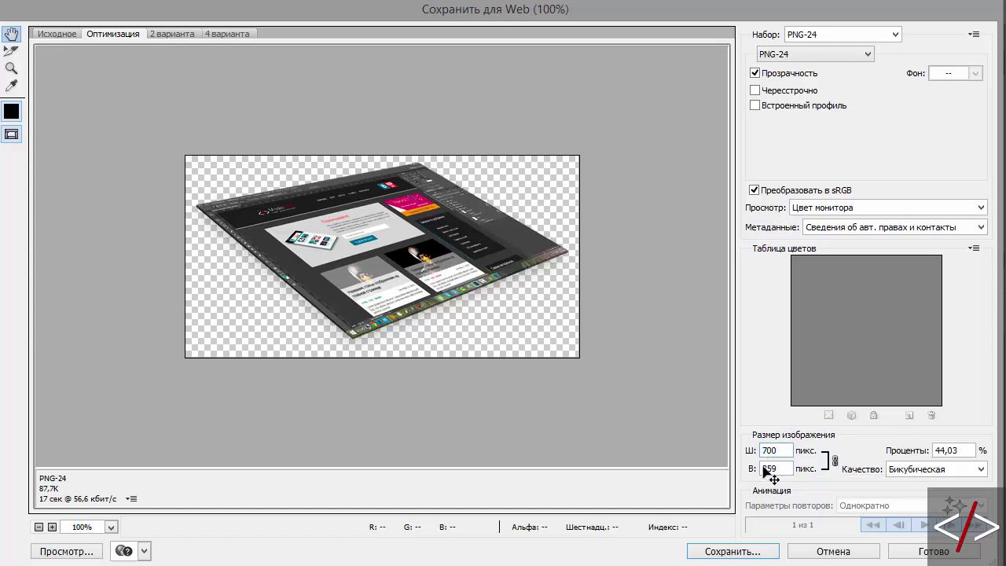
click(766, 469)
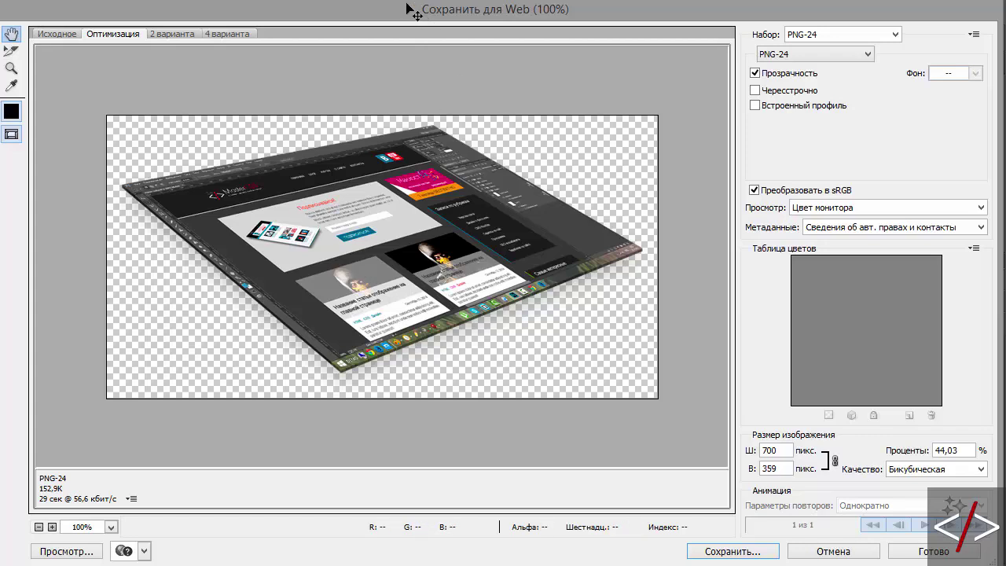
drag(406, 7, 418, 8)
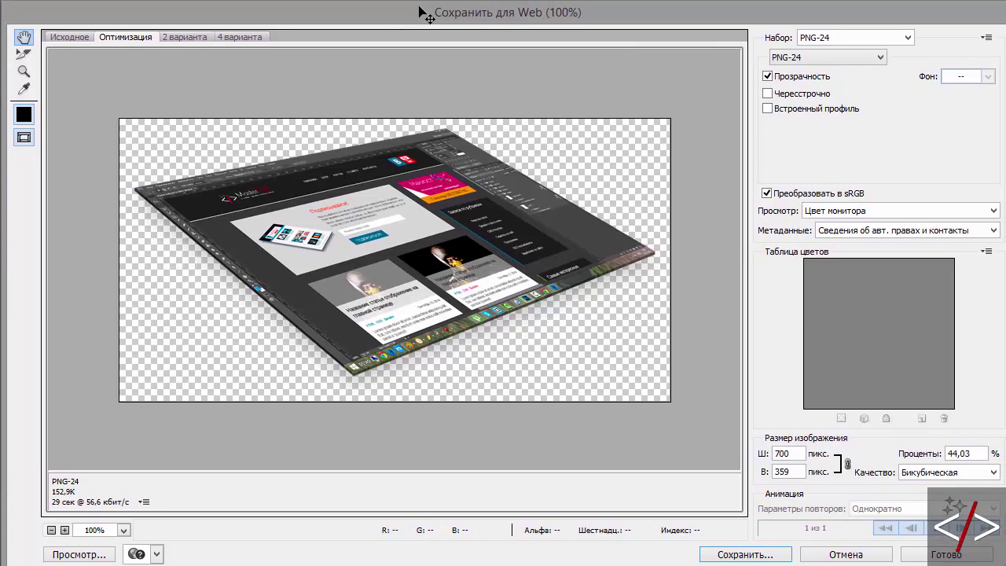